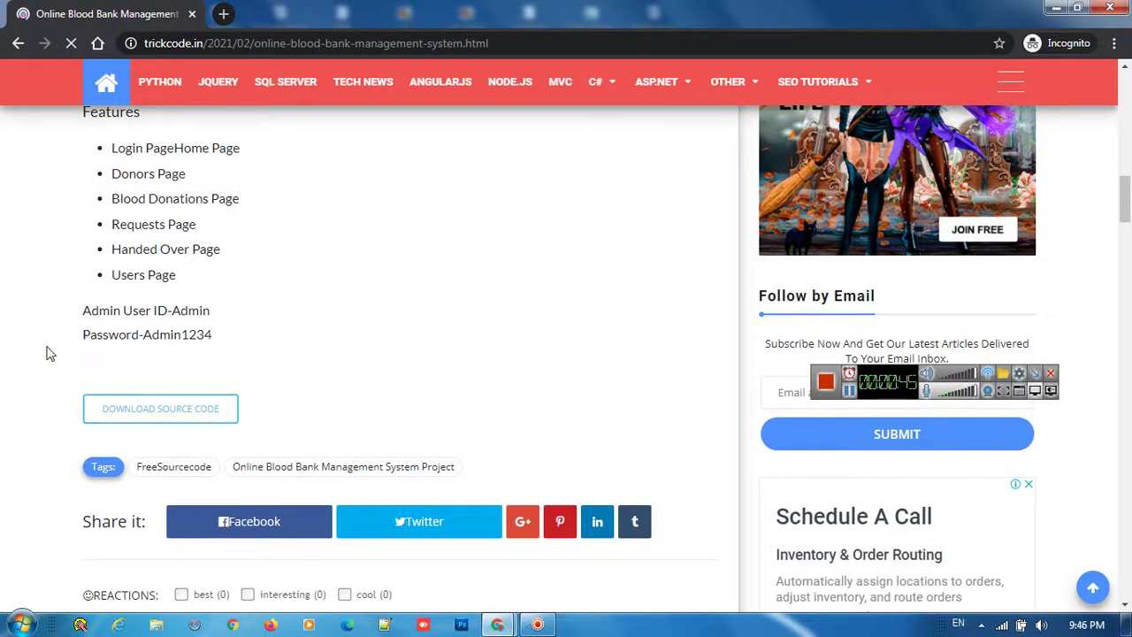
- Open the DOWNLOAD SOURCE CODE link in a new tab and view the bloodbank.zip Drive preview
right_click(177, 415)
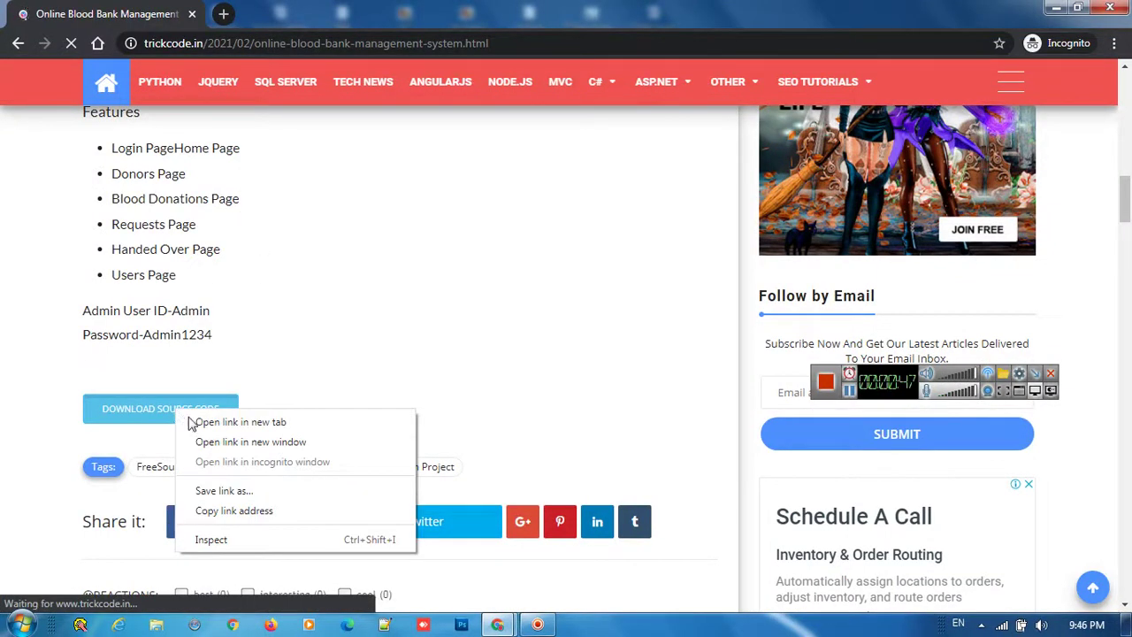
left_click(190, 423)
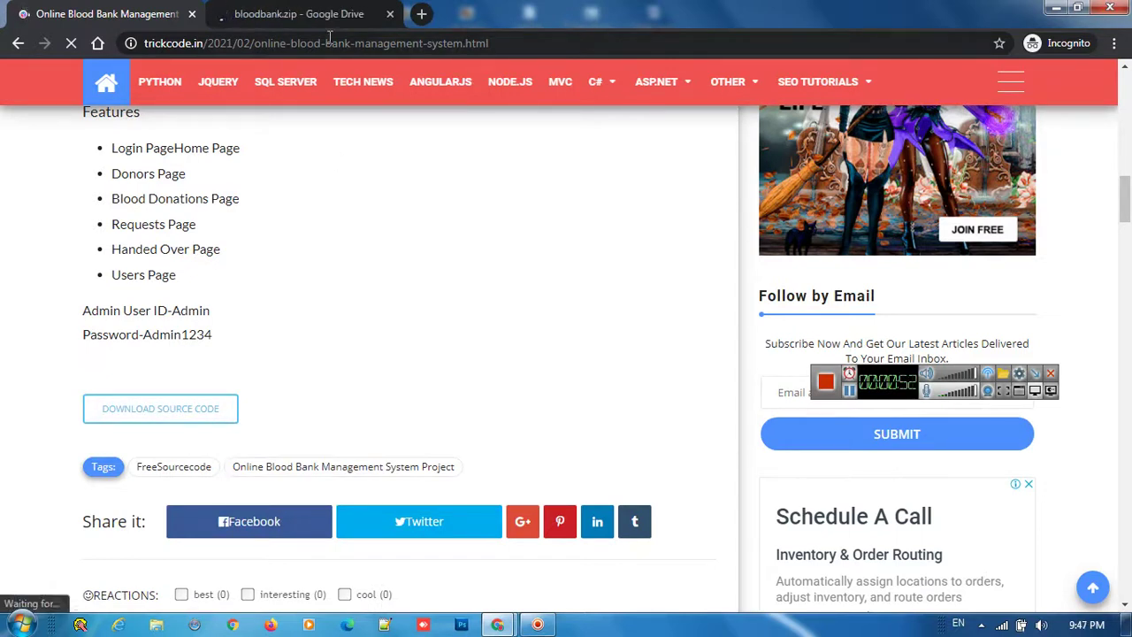
left_click(298, 14)
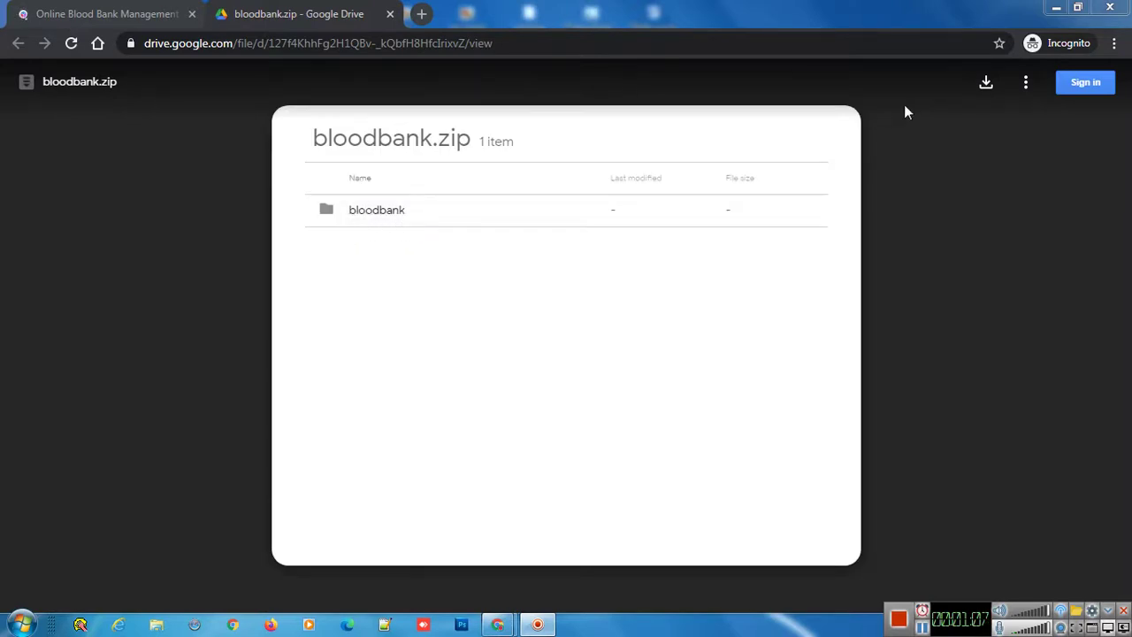
- Start downloading bloodbank.zip from Google Drive, then go back to the blood bank article
left_click(986, 86)
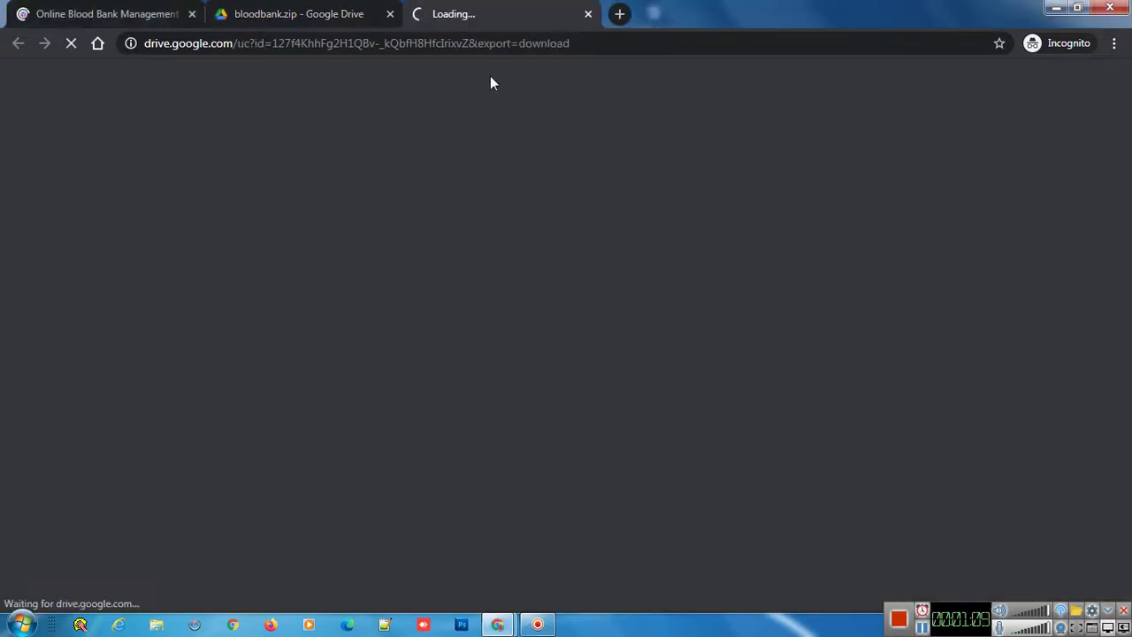
left_click(322, 18)
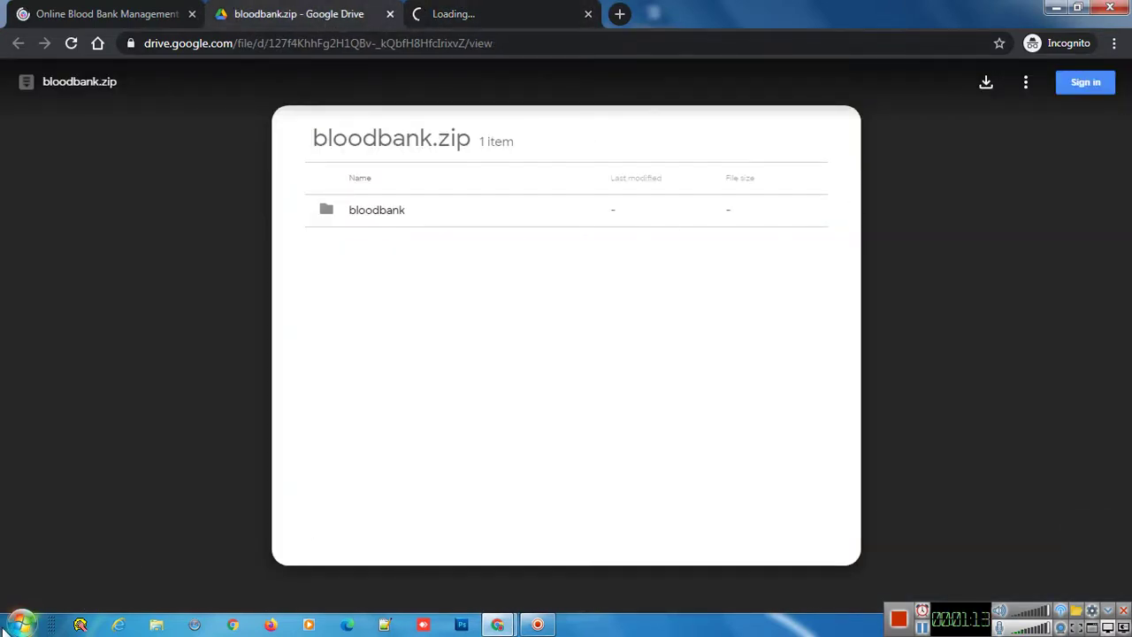
left_click(460, 14)
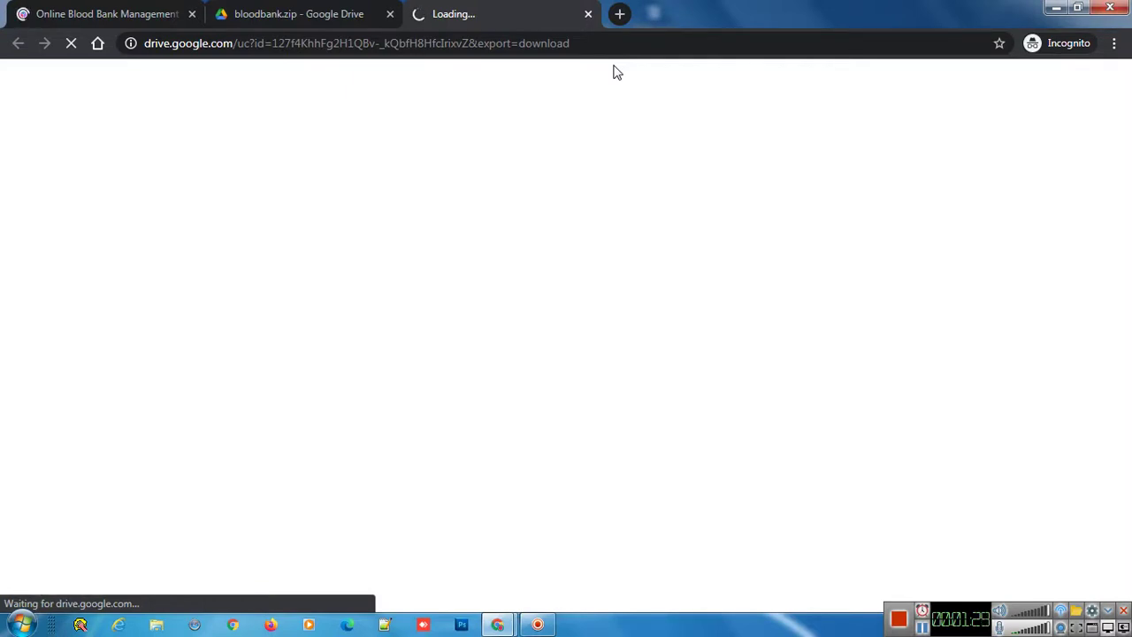
left_click(287, 13)
left_click(97, 13)
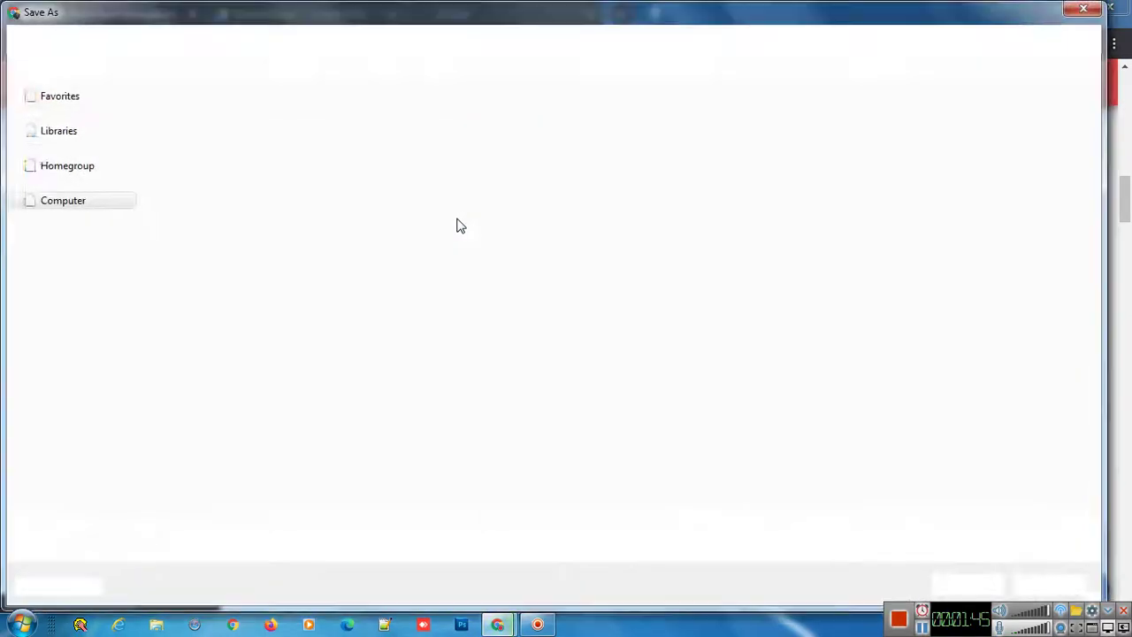
- Save bloodbank (1).zip into the downloadesourcecode folder and let the 8.5 MB download finish
left_click(962, 584)
scroll(557, 324, "up", 15)
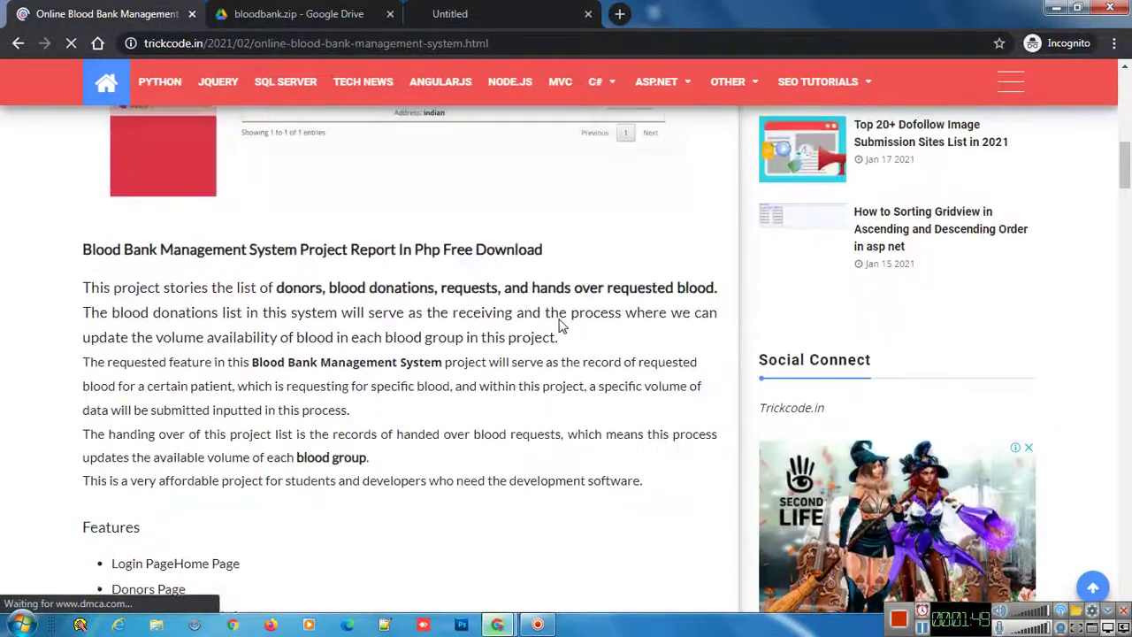
scroll(566, 326, "down", 20)
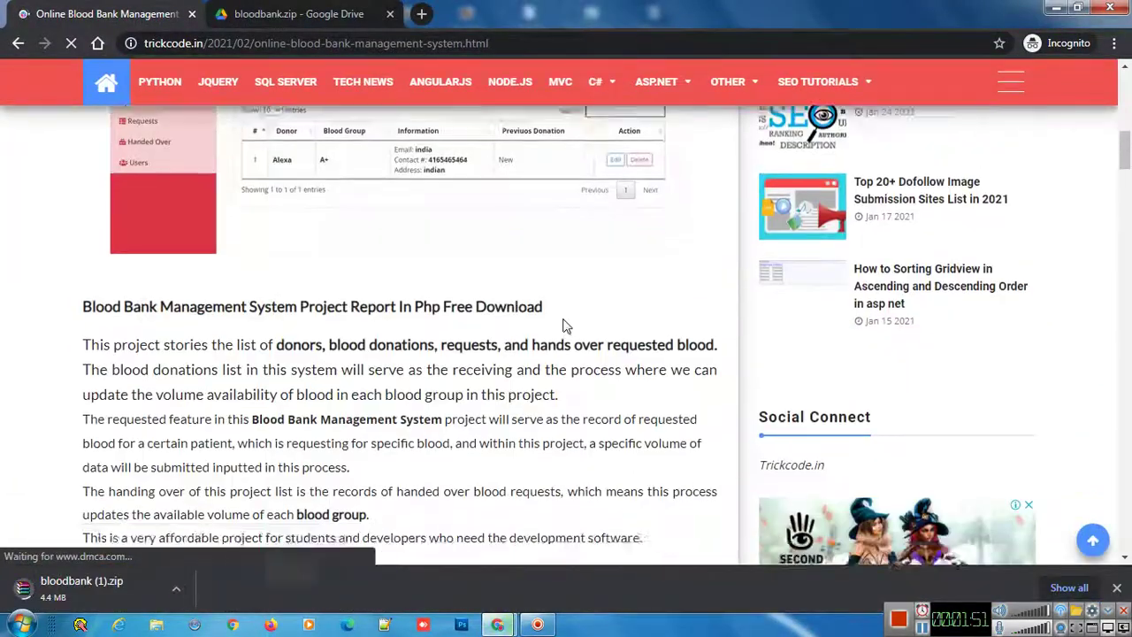
scroll(577, 318, "down", 5)
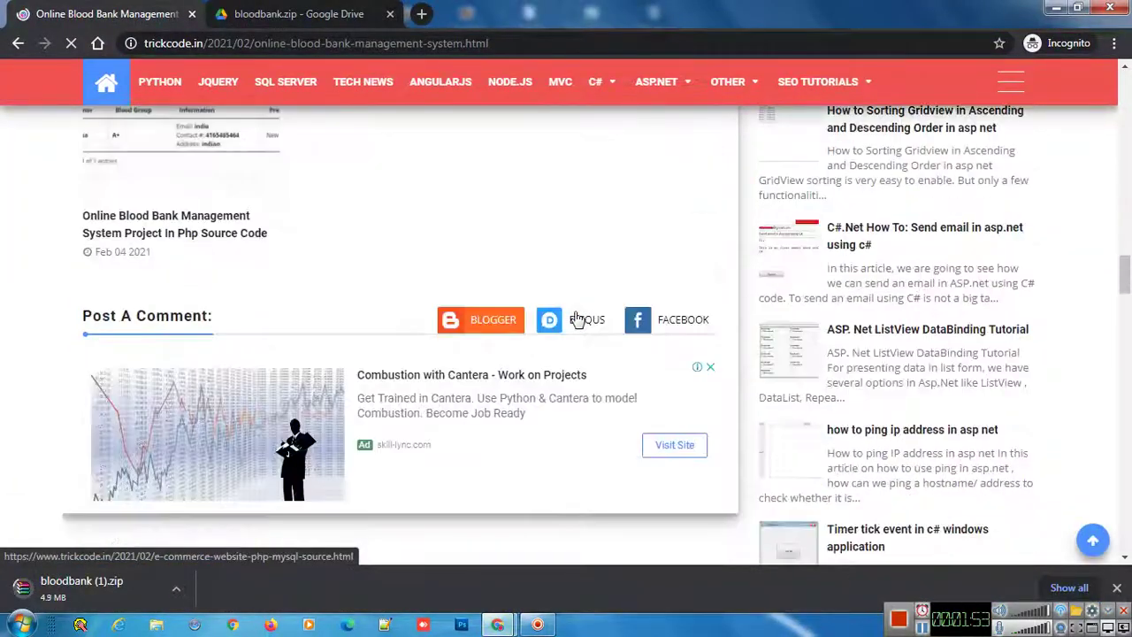
scroll(577, 318, "up", 3)
scroll(577, 318, "down", 3)
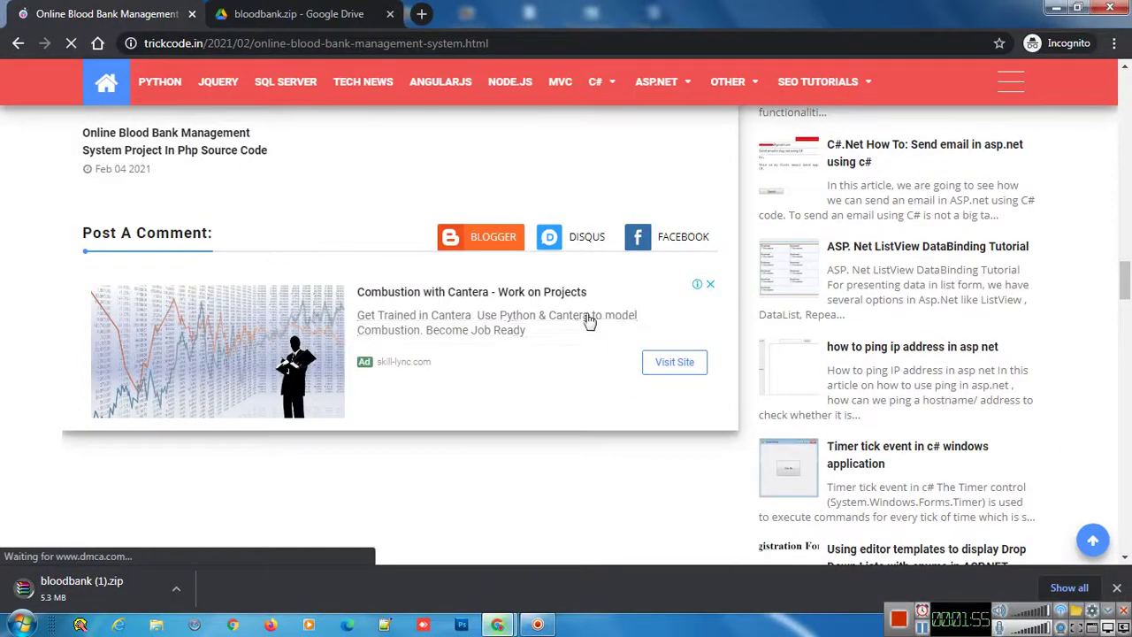
scroll(582, 361, "down", 10)
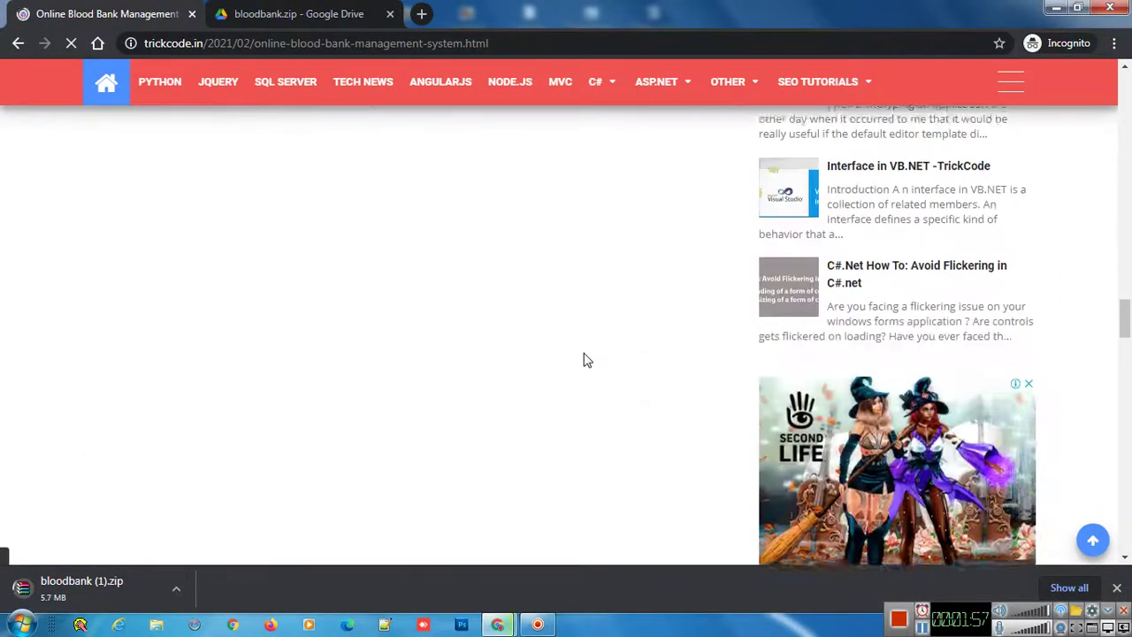
scroll(583, 358, "down", 3)
scroll(588, 356, "up", 10)
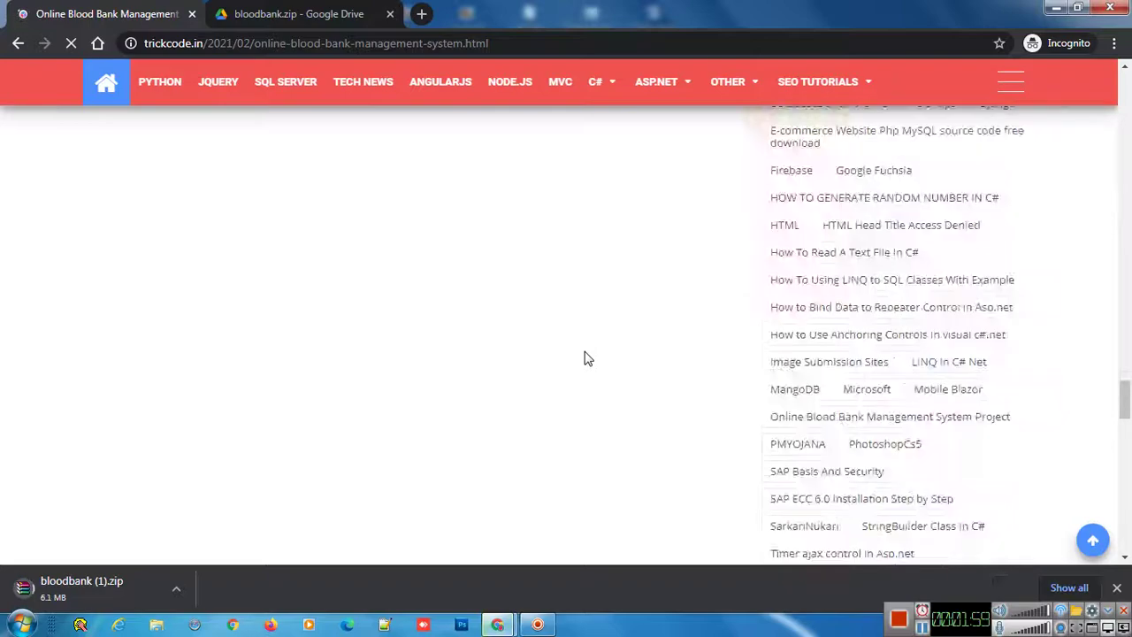
scroll(595, 354, "down", 10)
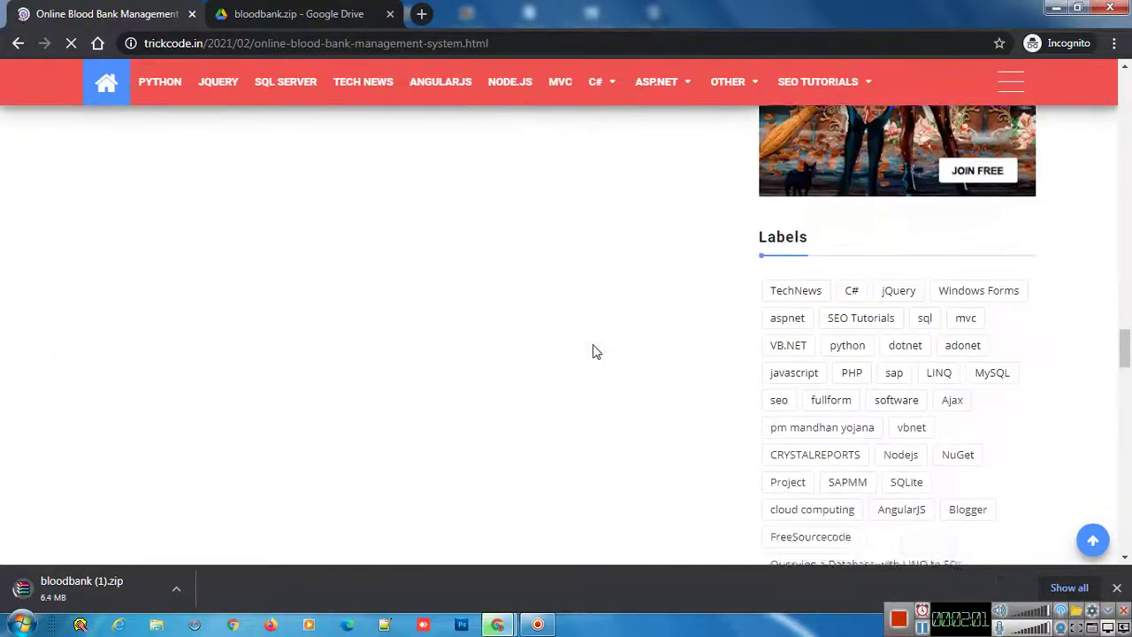
scroll(595, 350, "down", 10)
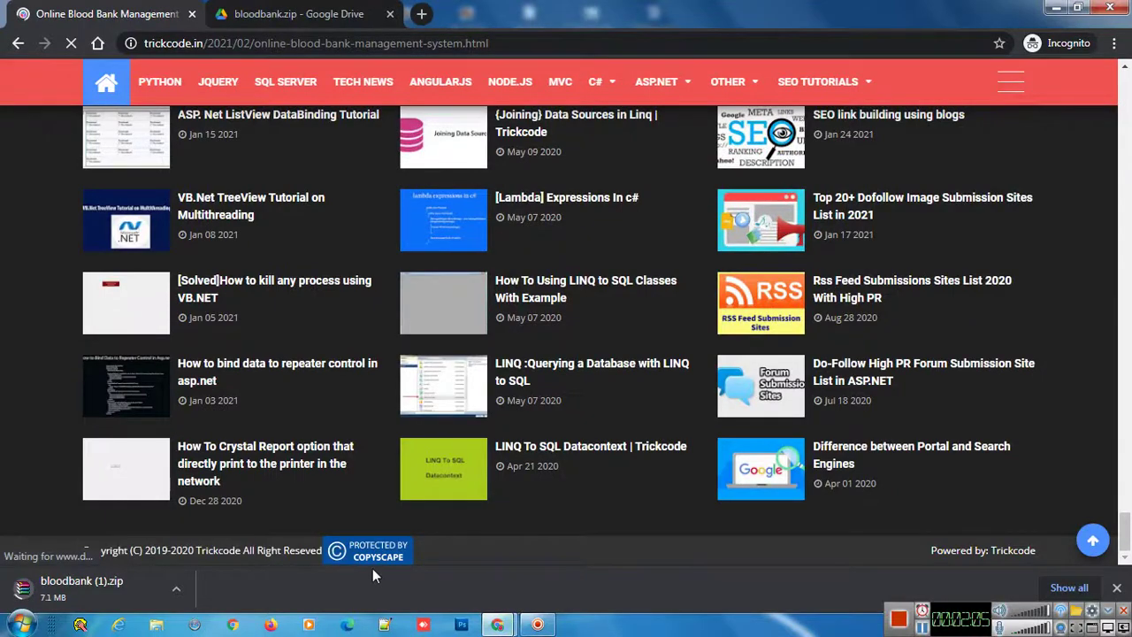
- Return to the top of the article and launch XAMPP Control Panel from the Start menu
scroll(966, 539, "up", 1)
scroll(965, 531, "up", 10)
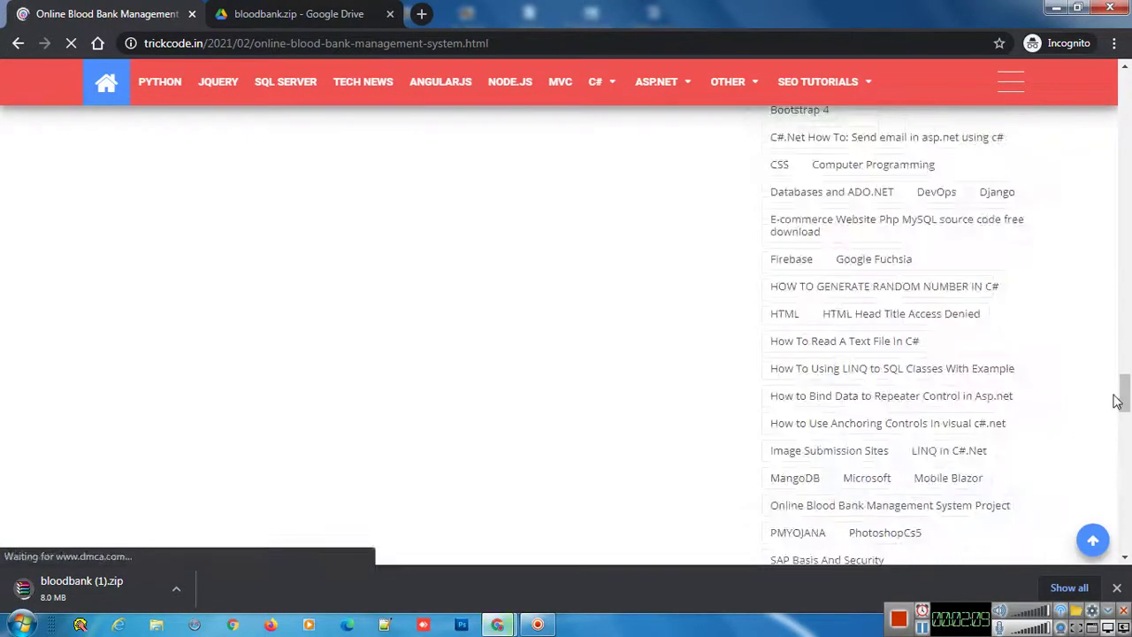
left_click_drag(1122, 394, 1125, 81)
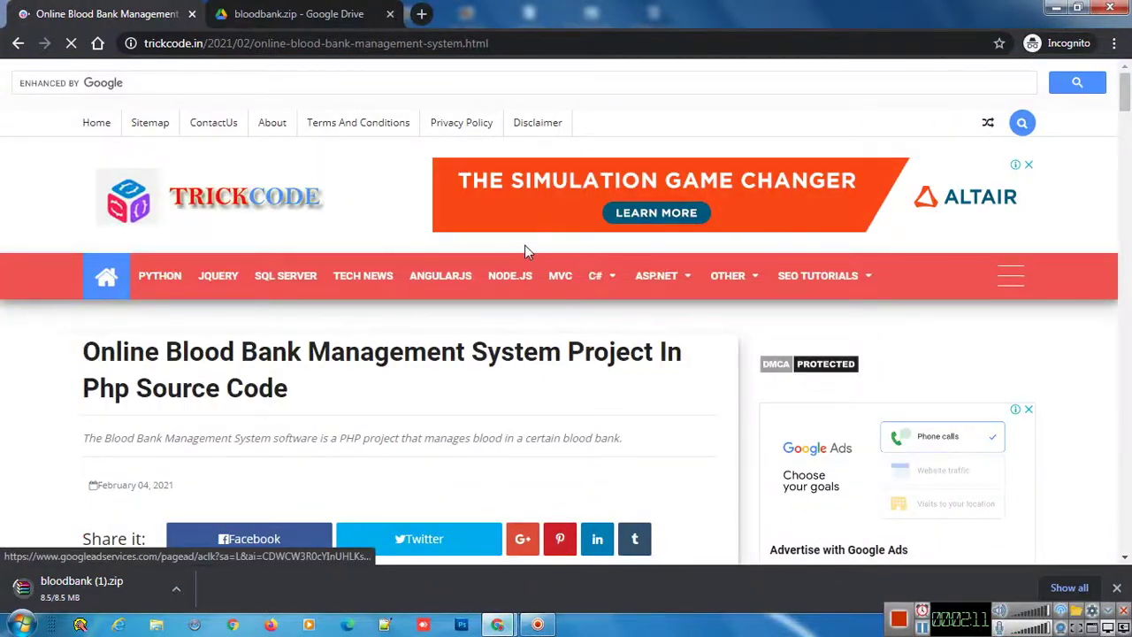
left_click(23, 626)
left_click(79, 427)
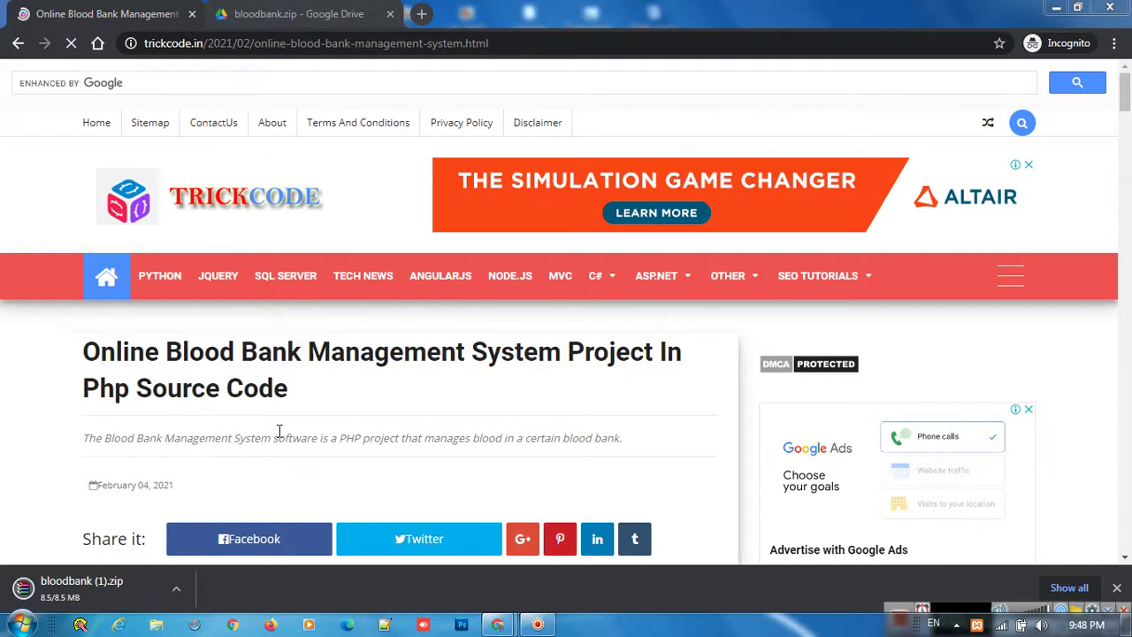
- Bring up XAMPP Control Panel from the tray to confirm Apache and MySQL are running
left_click(955, 625)
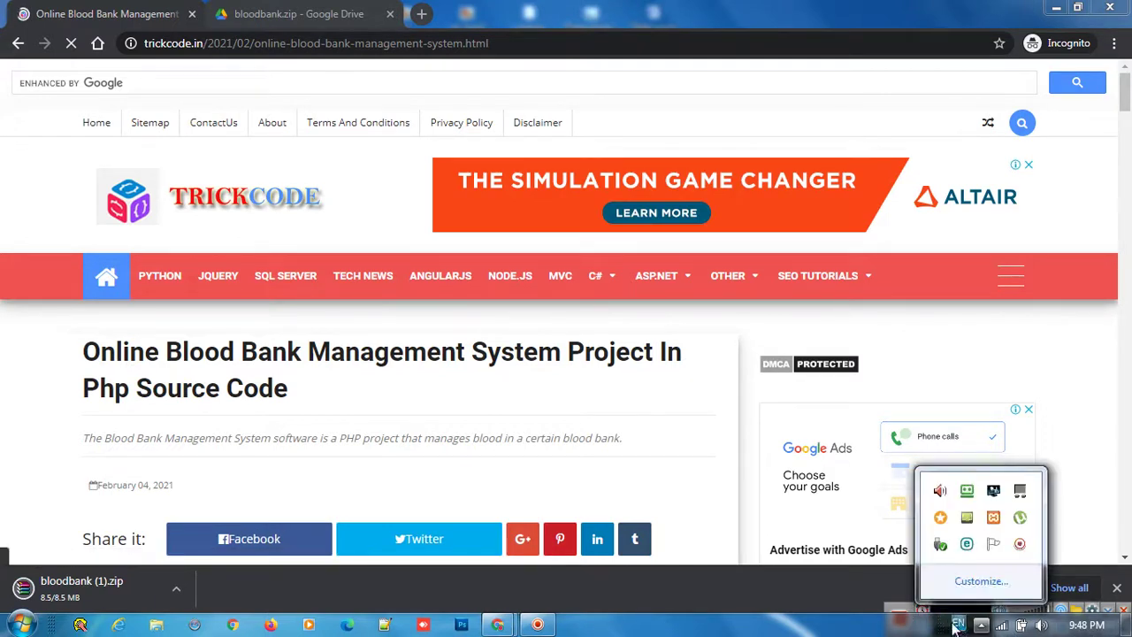
left_click(458, 437)
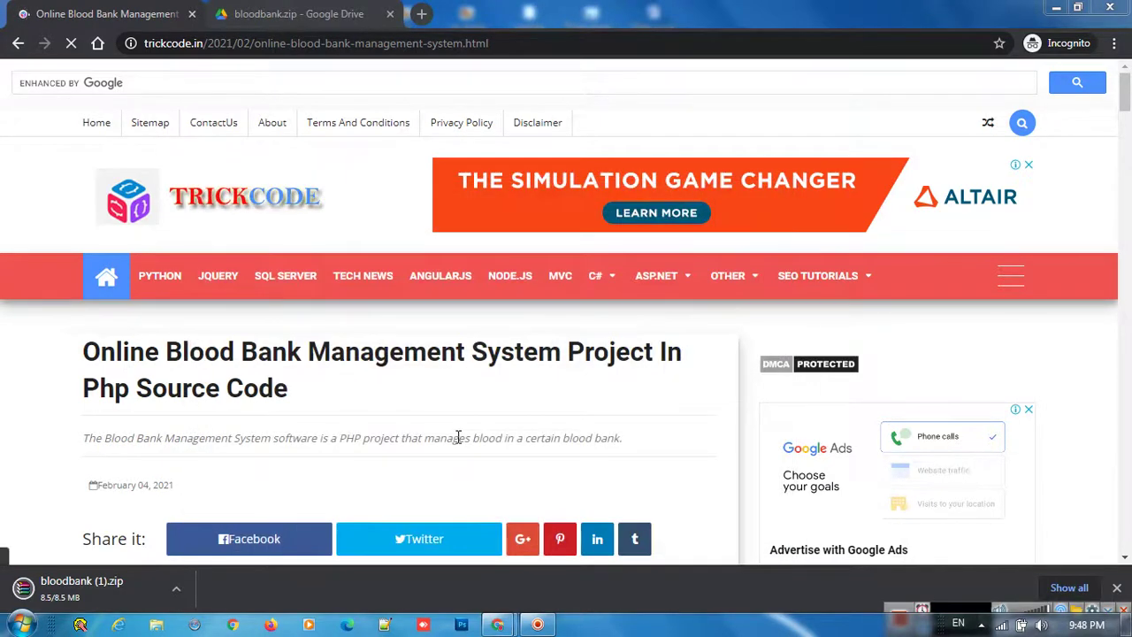
left_click(979, 626)
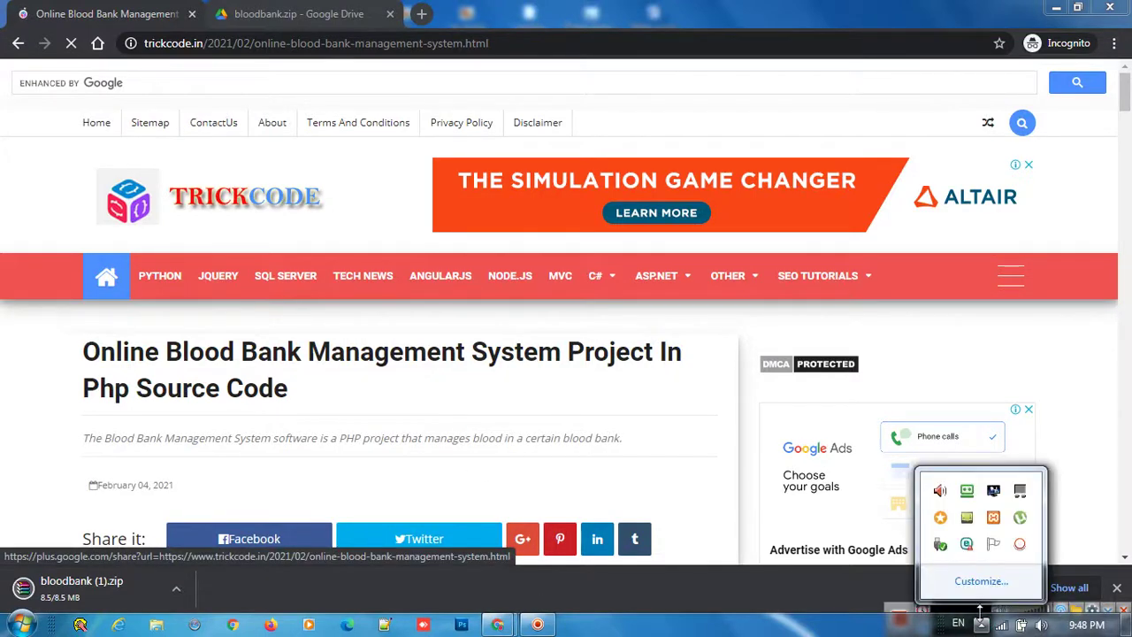
left_click(994, 520)
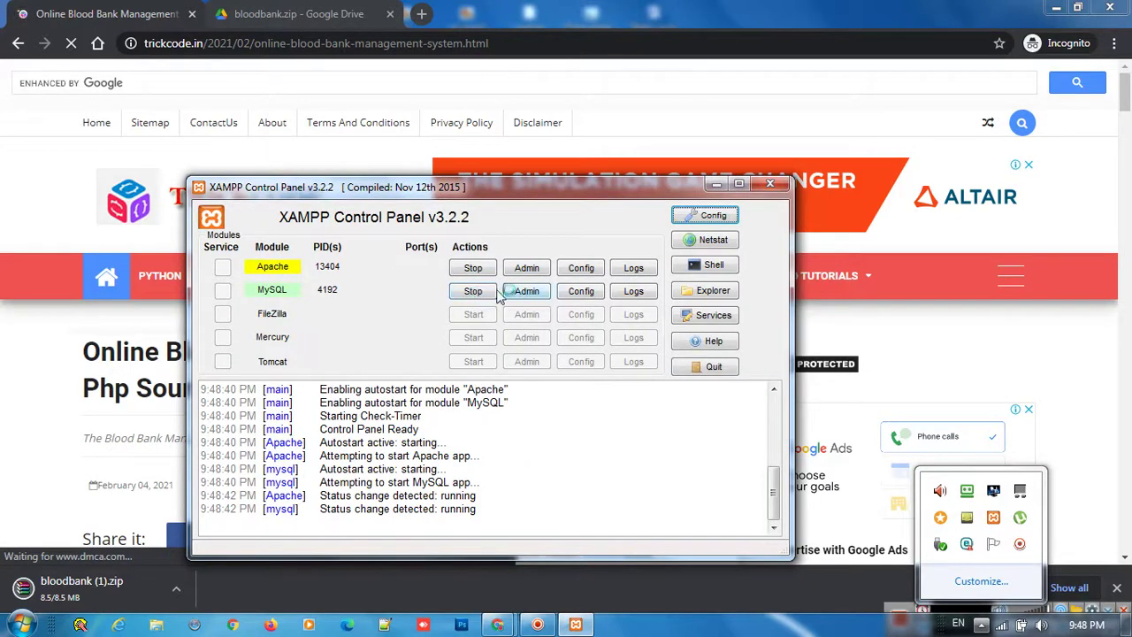
left_click(13, 225)
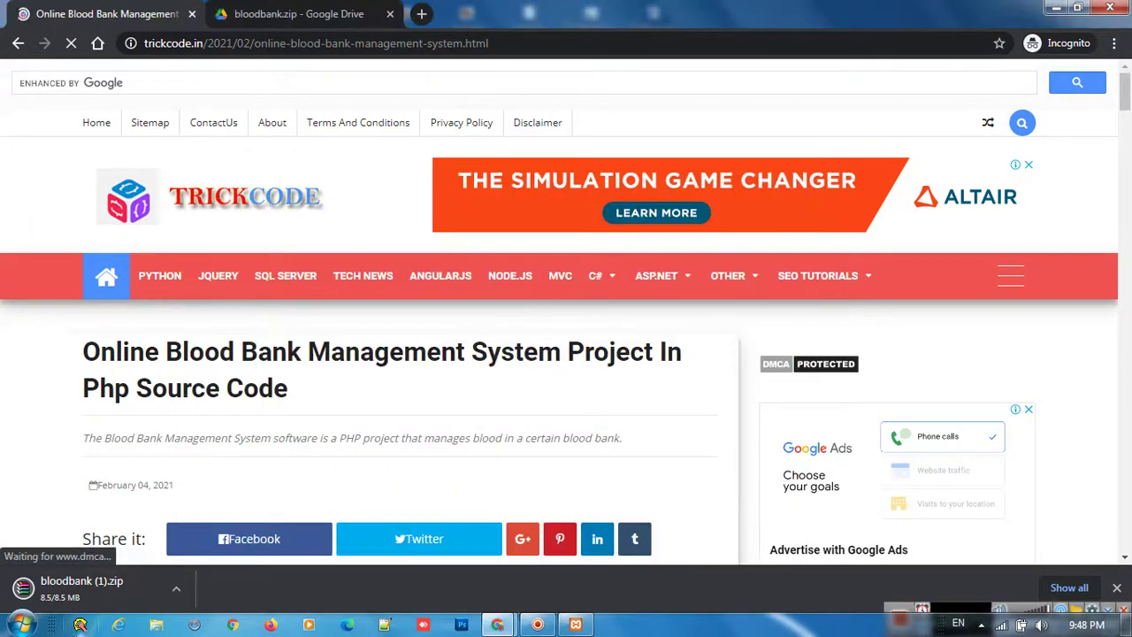
left_click(21, 624)
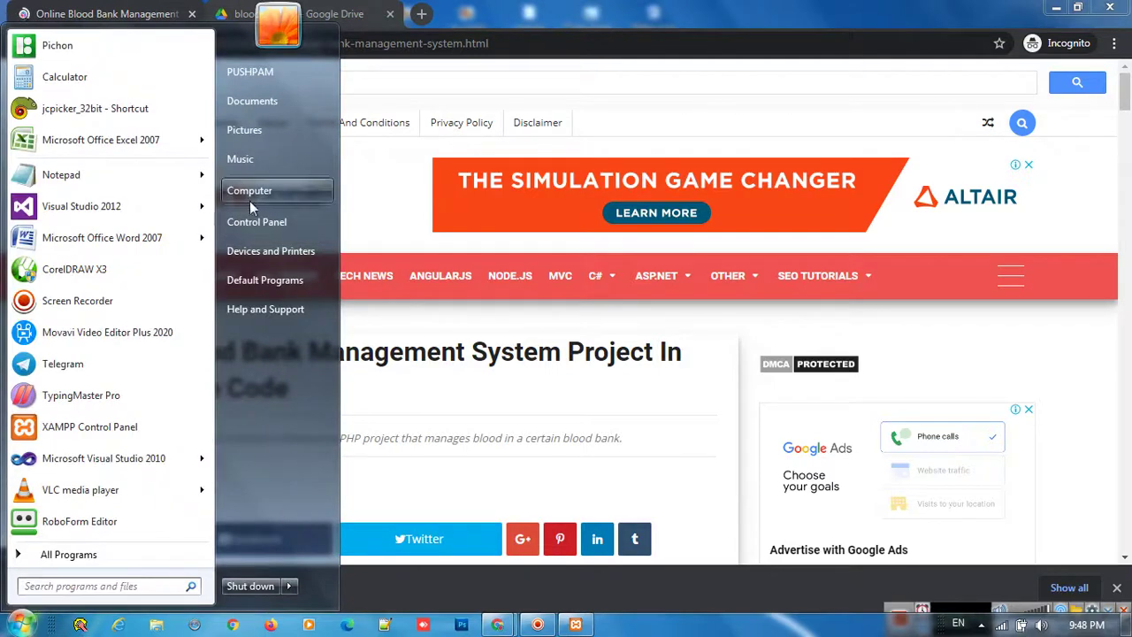
- Browse to C:\xampp\htdocs\bloodbank to confirm the bloodbank folder, then close Explorer
left_click(495, 256)
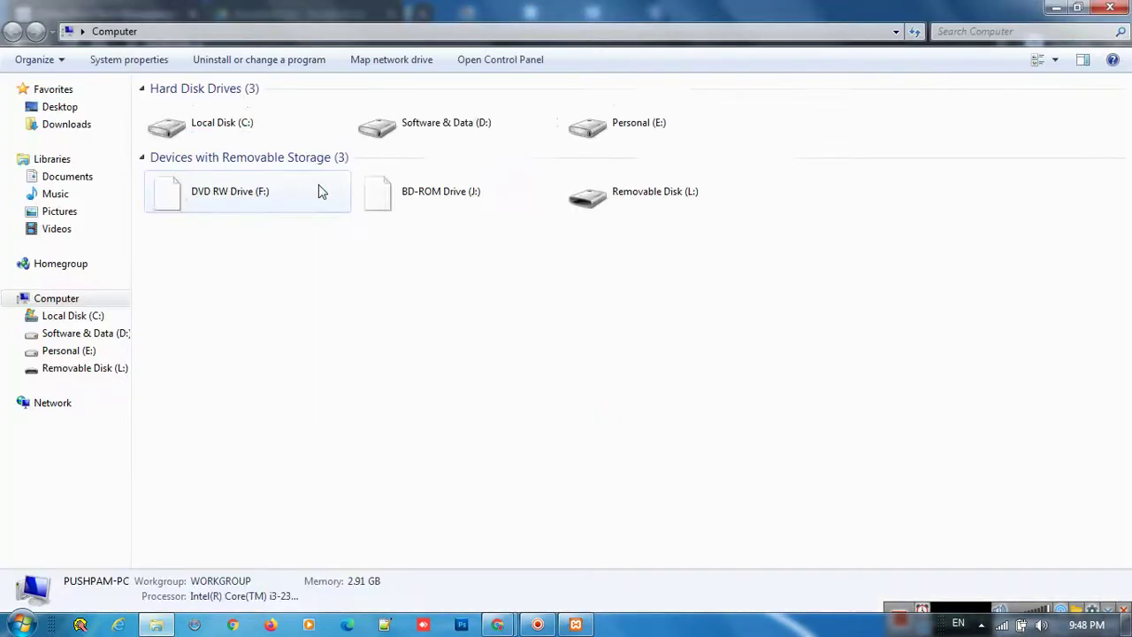
left_click(222, 134)
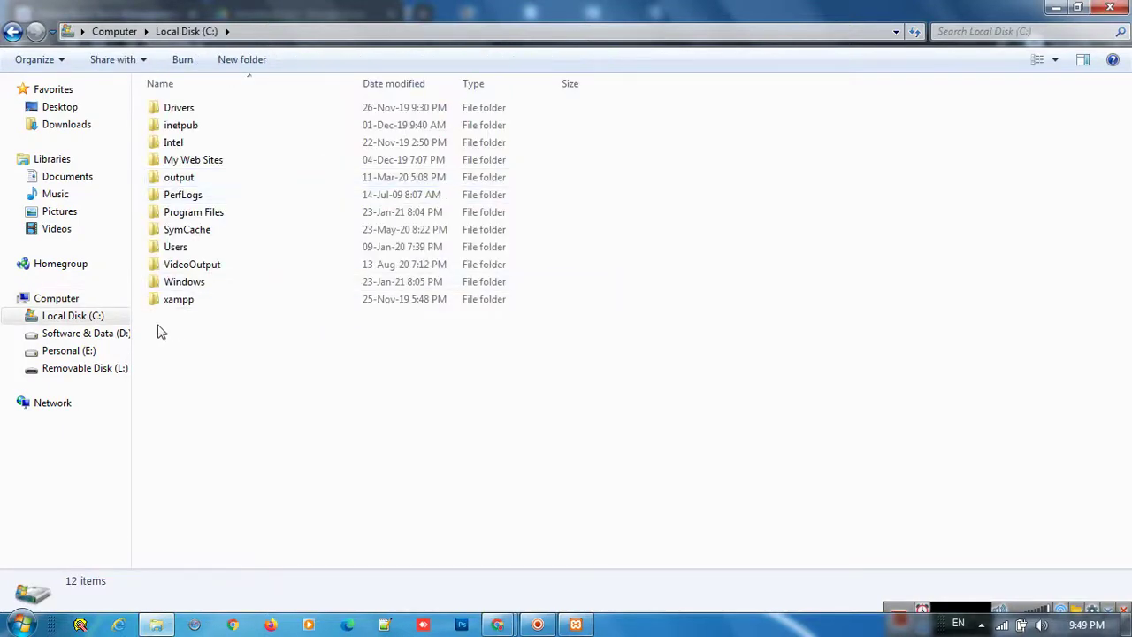
double_click(181, 302)
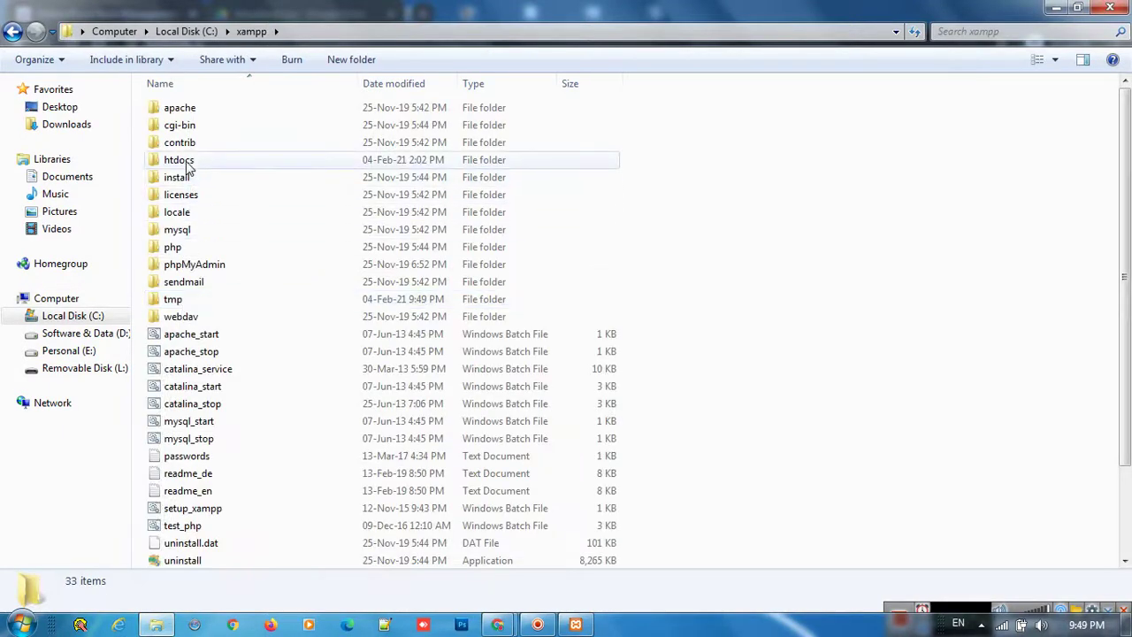
double_click(186, 162)
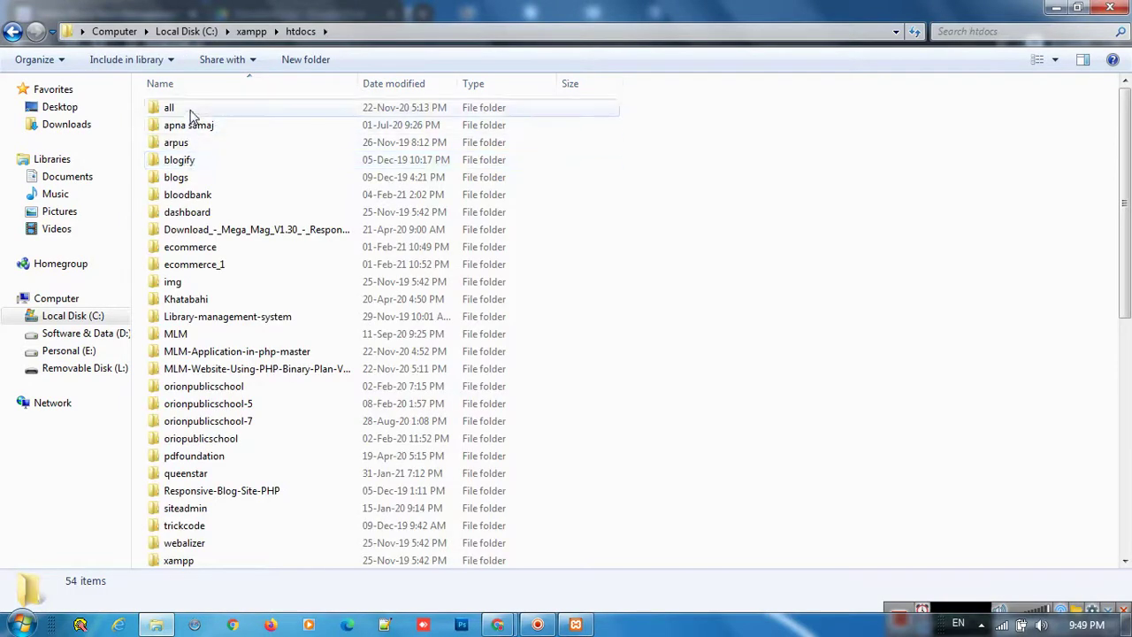
double_click(202, 191)
left_click(487, 31)
left_click_drag(328, 30, 171, 31)
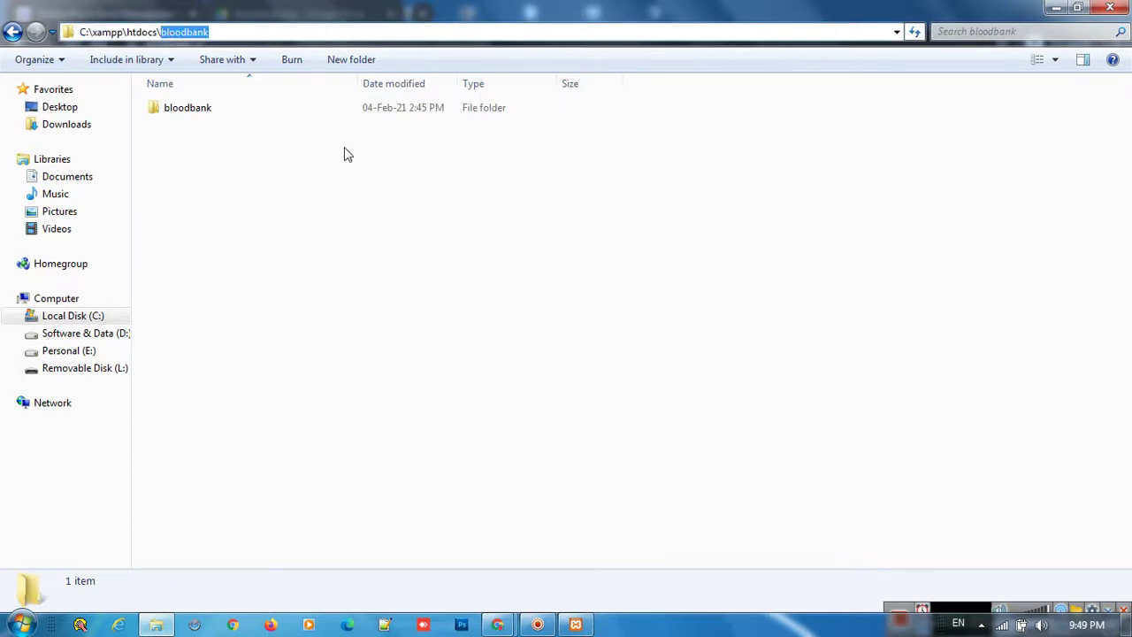
left_click(1056, 7)
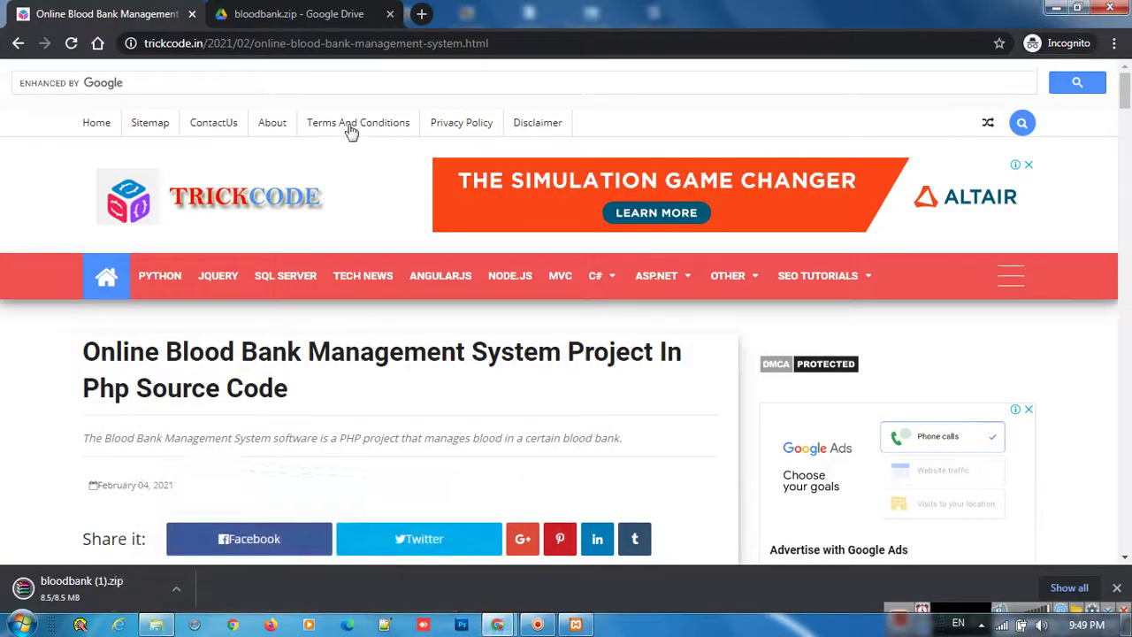
- Close the Drive tab and load localhost:8080/bloodbank in a new tab, opening the bloodbank folder
left_click(389, 14)
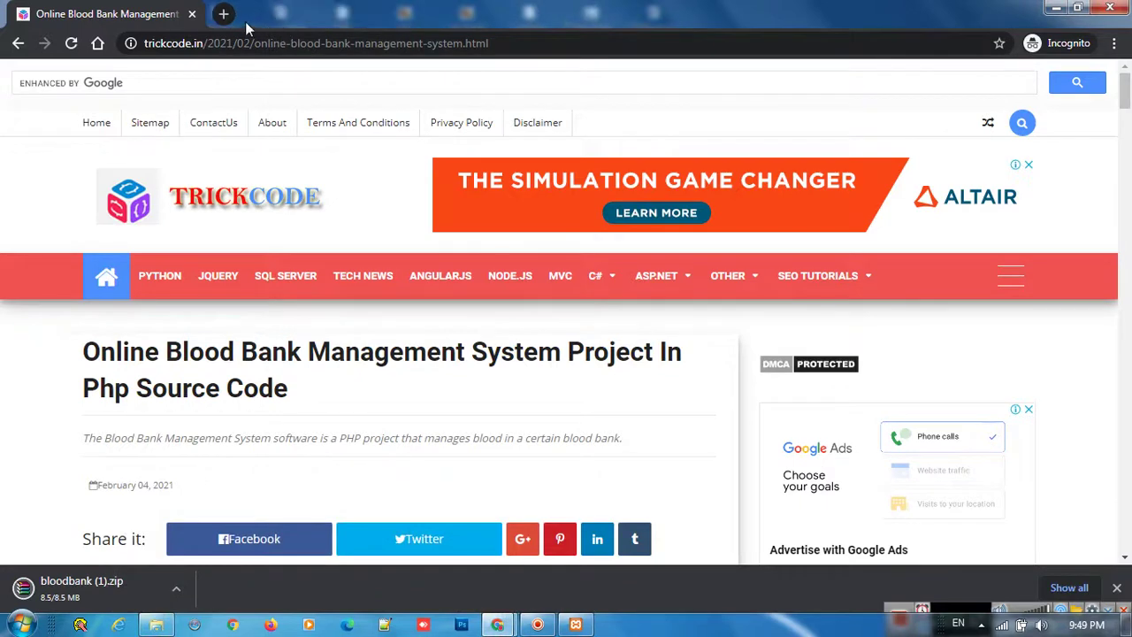
left_click(222, 13)
type("lo")
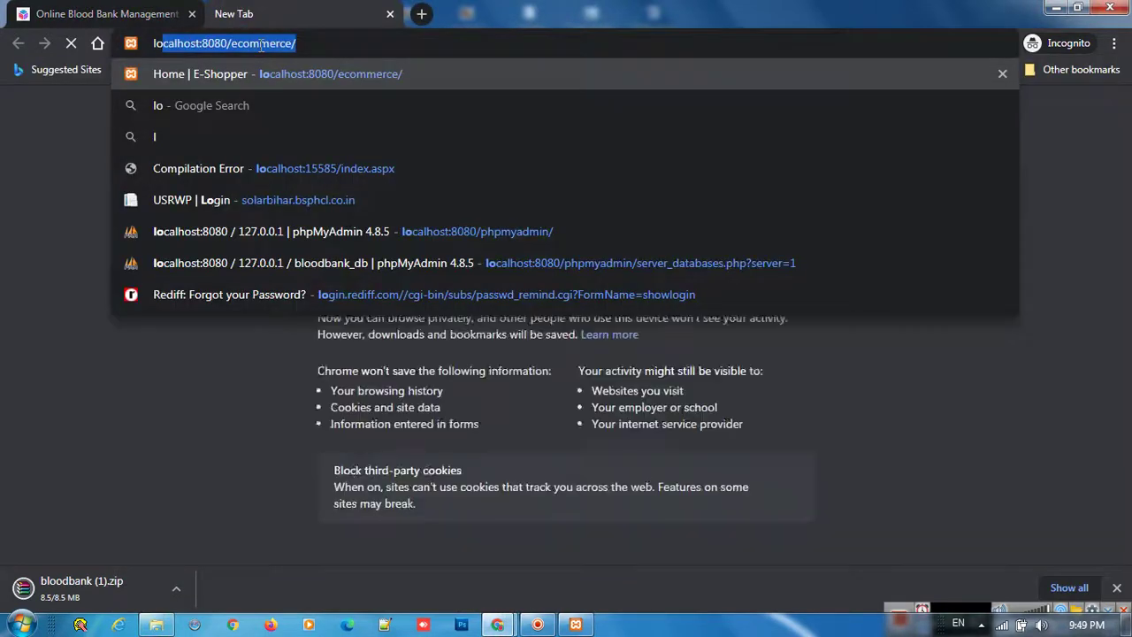
key("End")
left_click_drag(296, 43, 230, 54)
key("BackSpace")
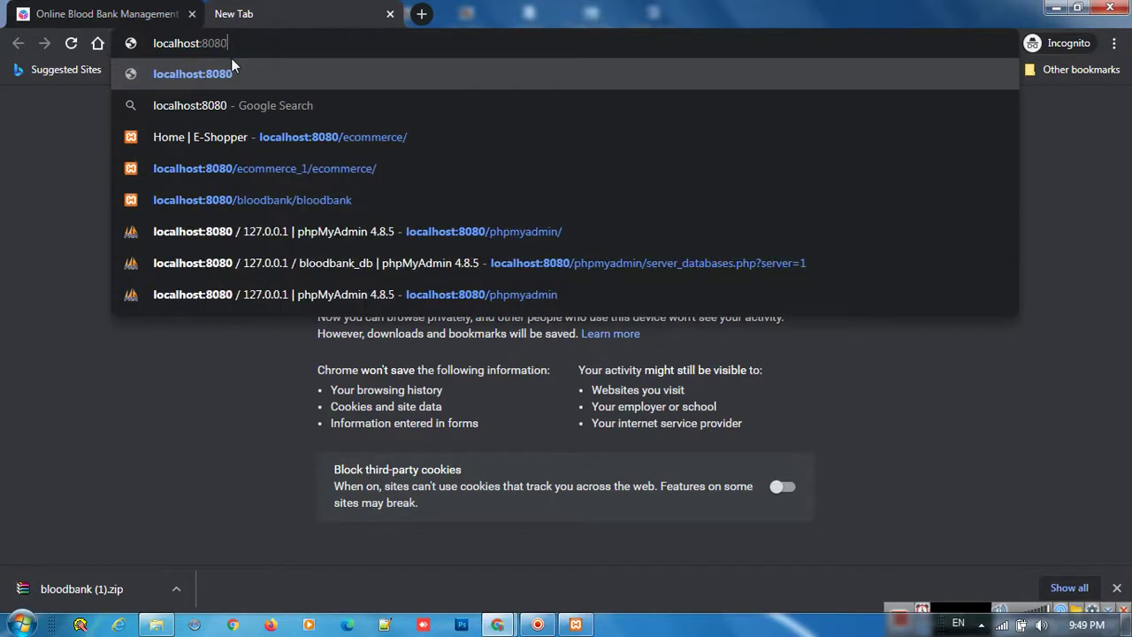
type("/")
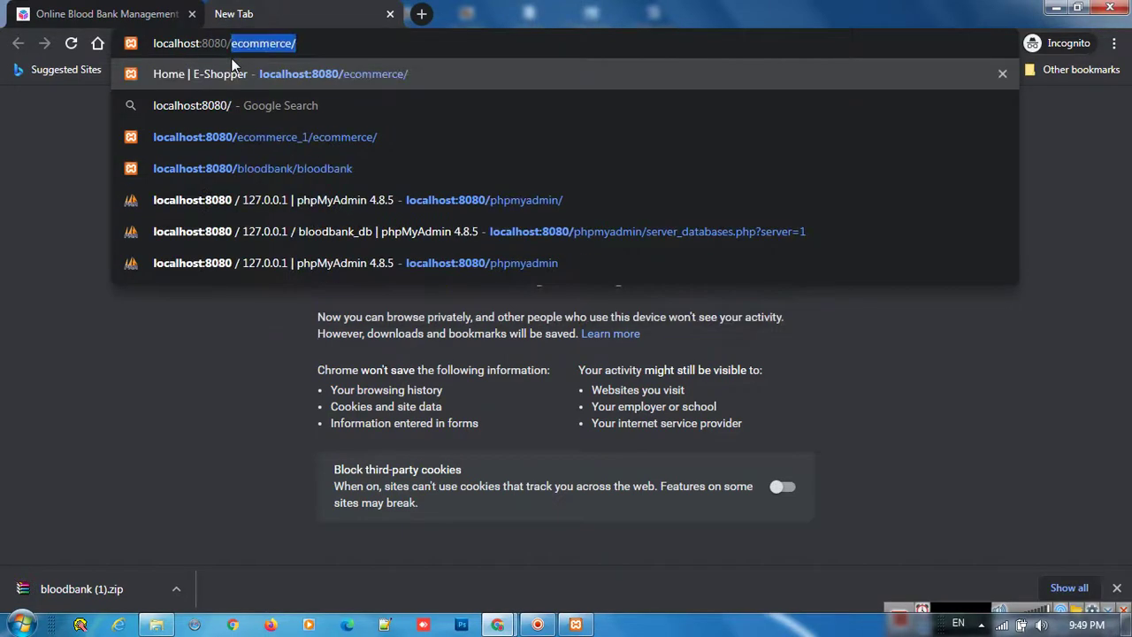
type("bloodbank")
key("Return")
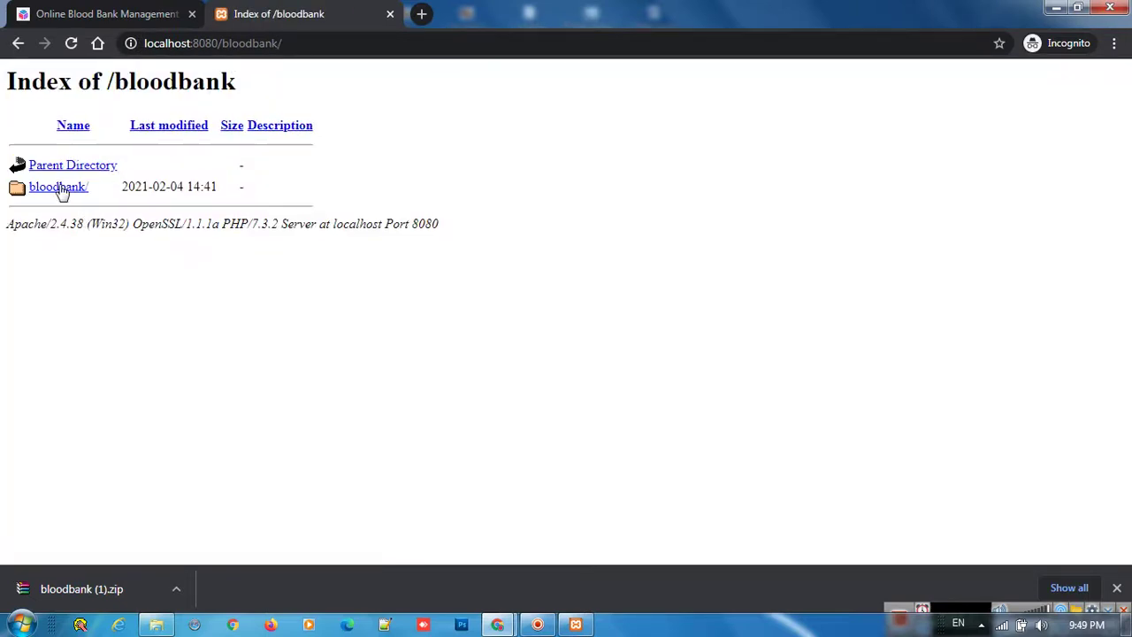
left_click(59, 189)
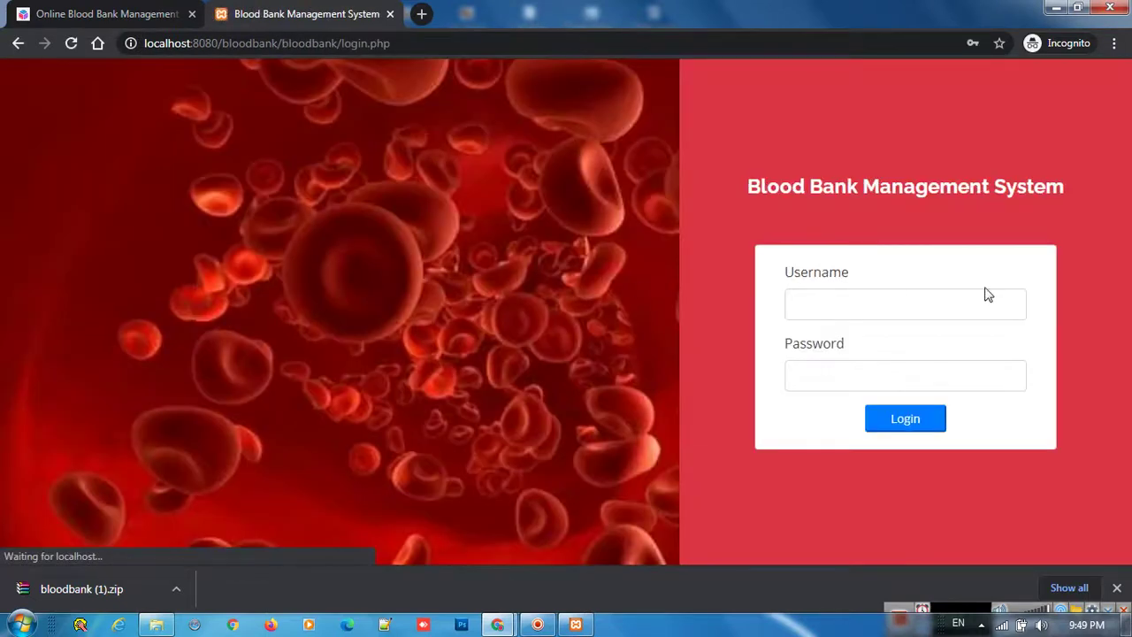
- Log in with the admin username and the account password
left_click(822, 305)
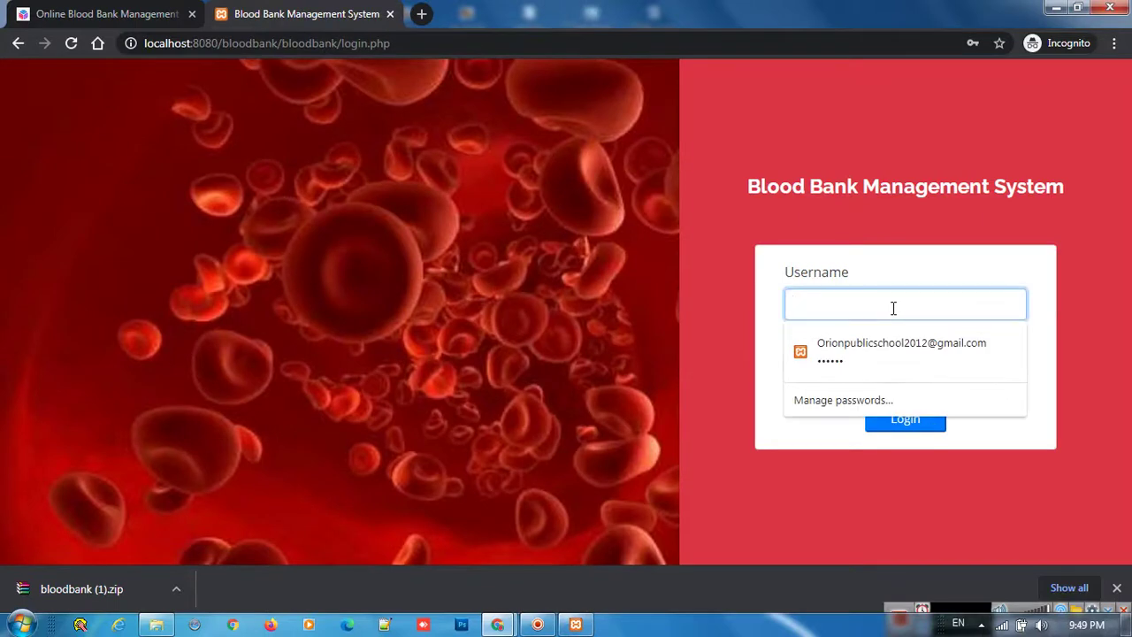
type("admin")
key("Tab")
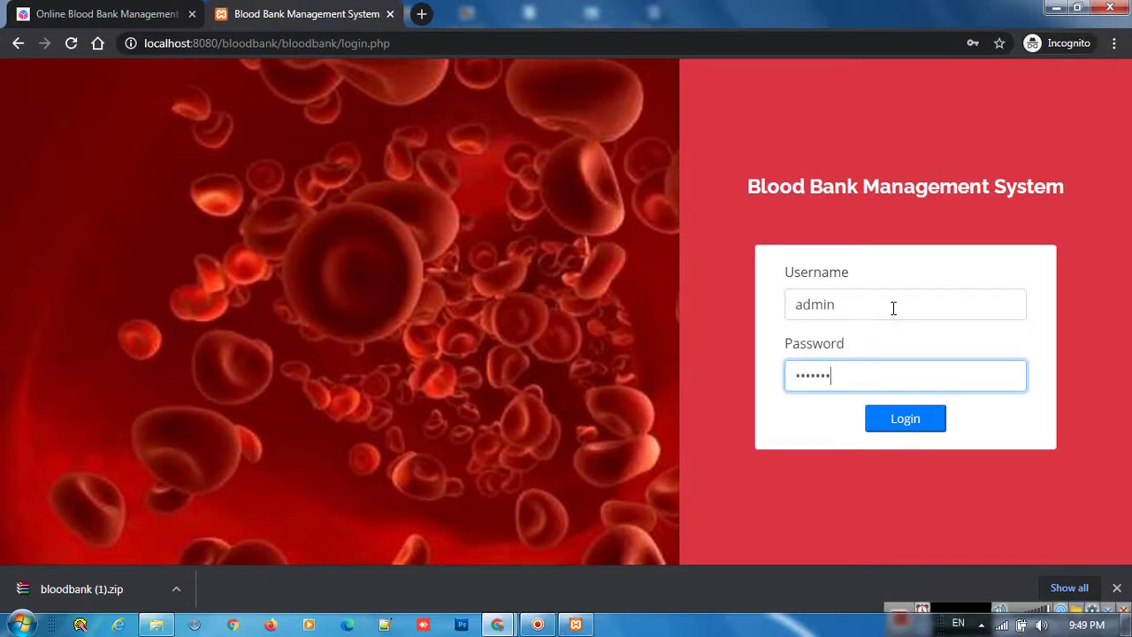
key("Return")
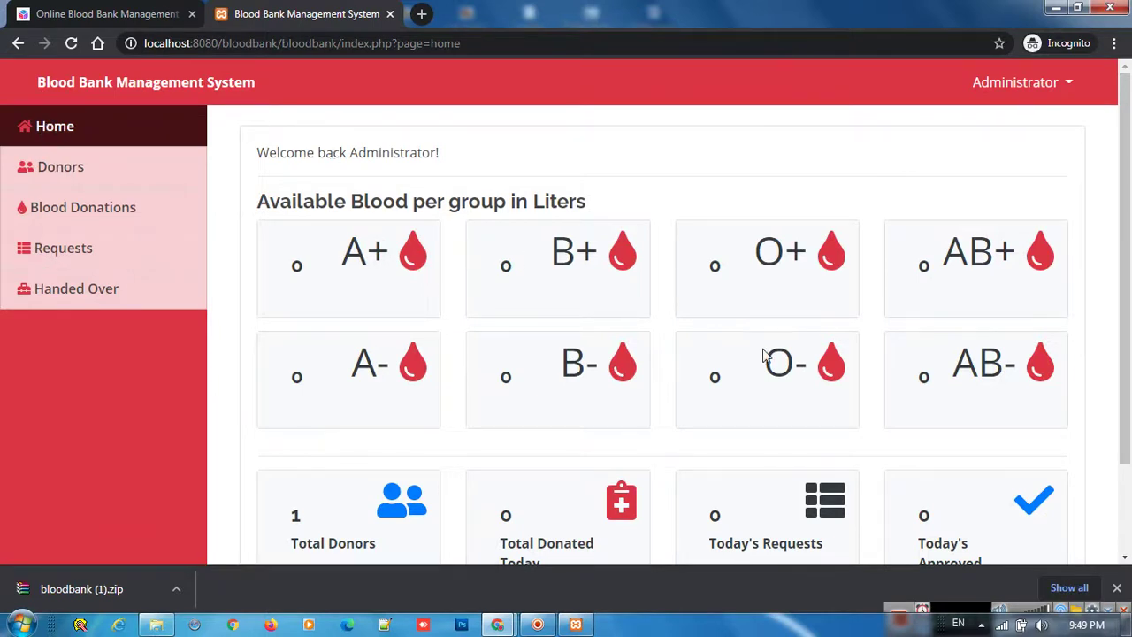
- Check the Administrator account menu and open the empty Blood Donations list
scroll(795, 367, "down", 2)
scroll(823, 403, "up", 2)
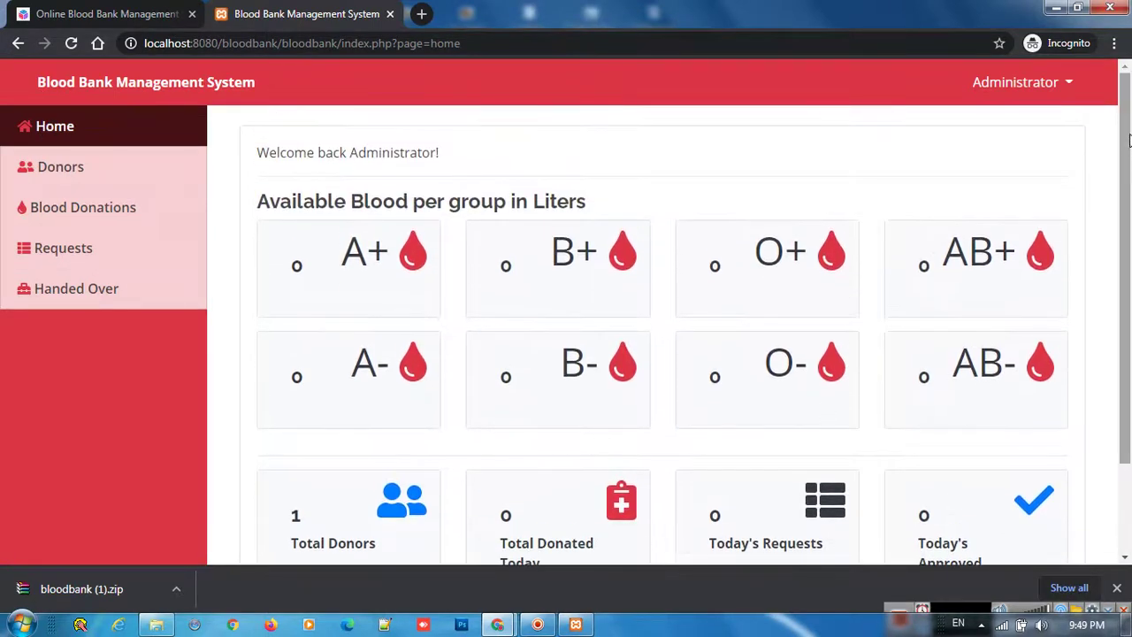
left_click(1069, 82)
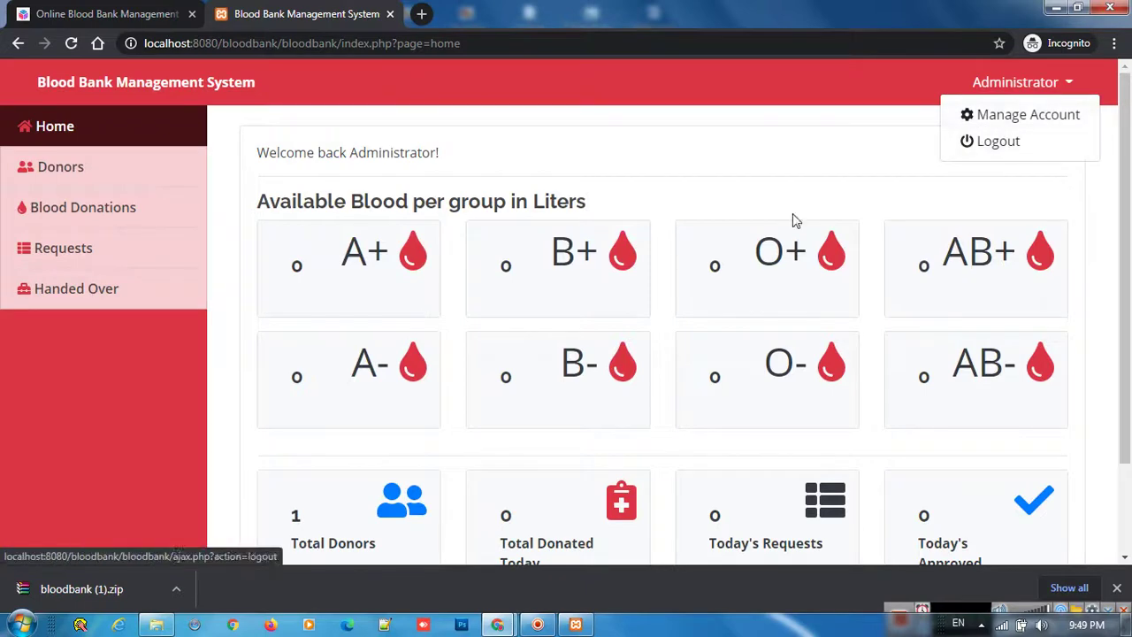
left_click(81, 206)
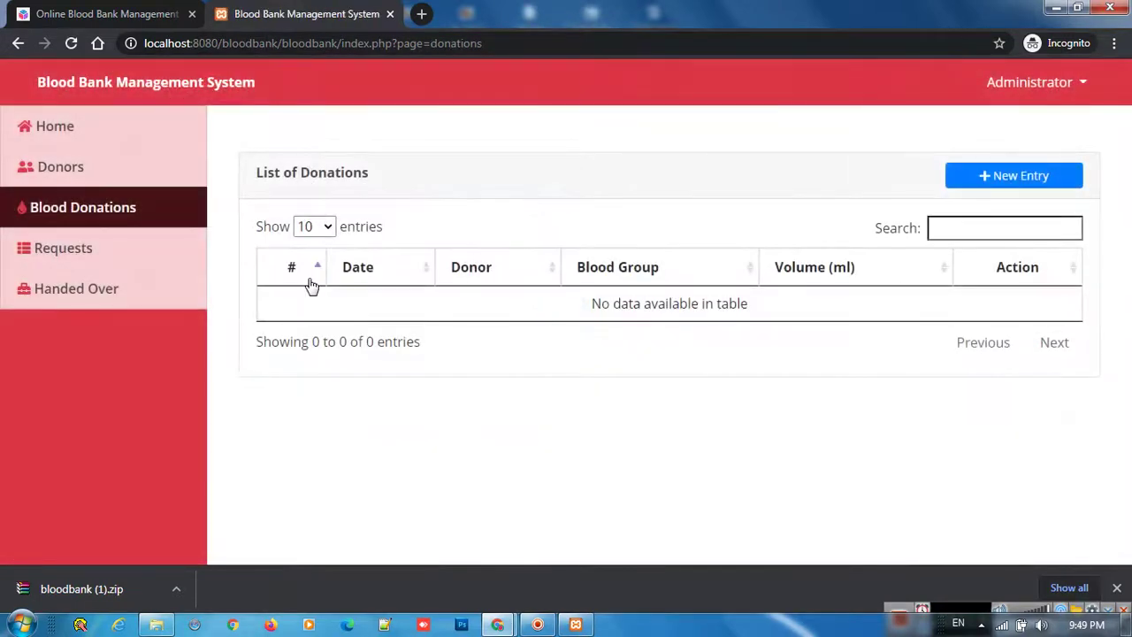
- Add a donation from the only listed donor with volume 500, dated 4 February 2021
left_click(1019, 179)
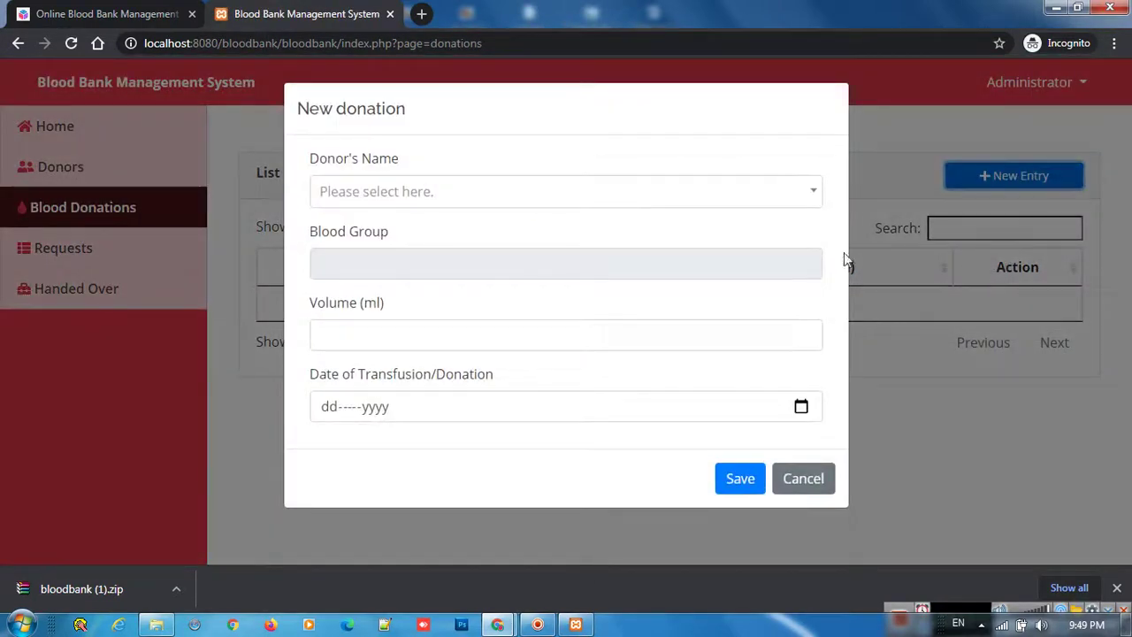
left_click(404, 203)
left_click(384, 258)
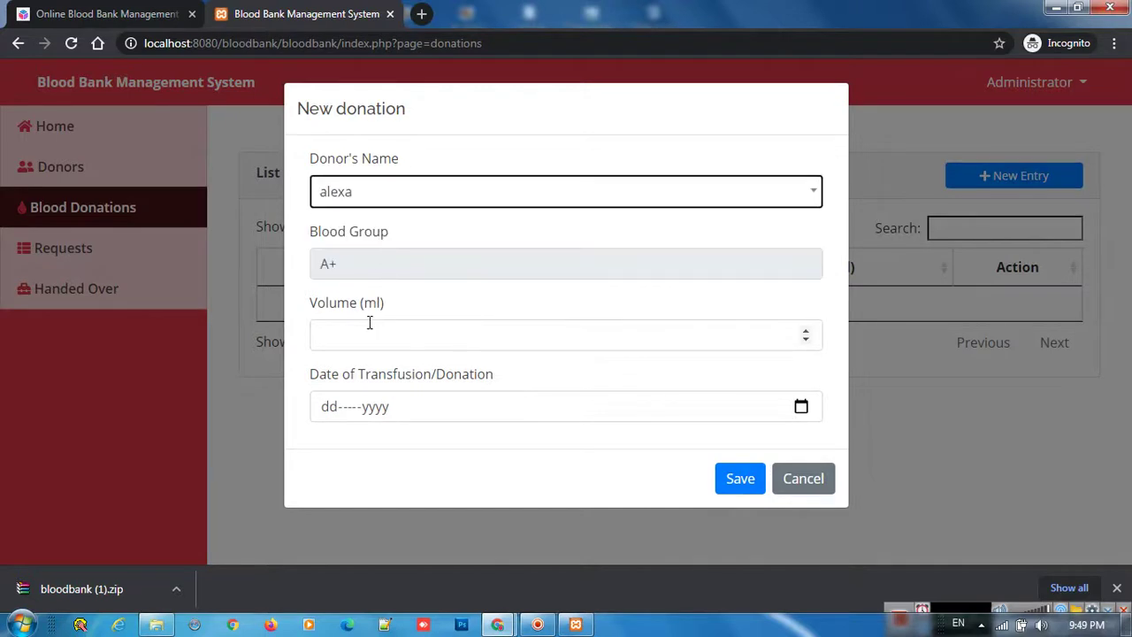
left_click(371, 262)
left_click(356, 341)
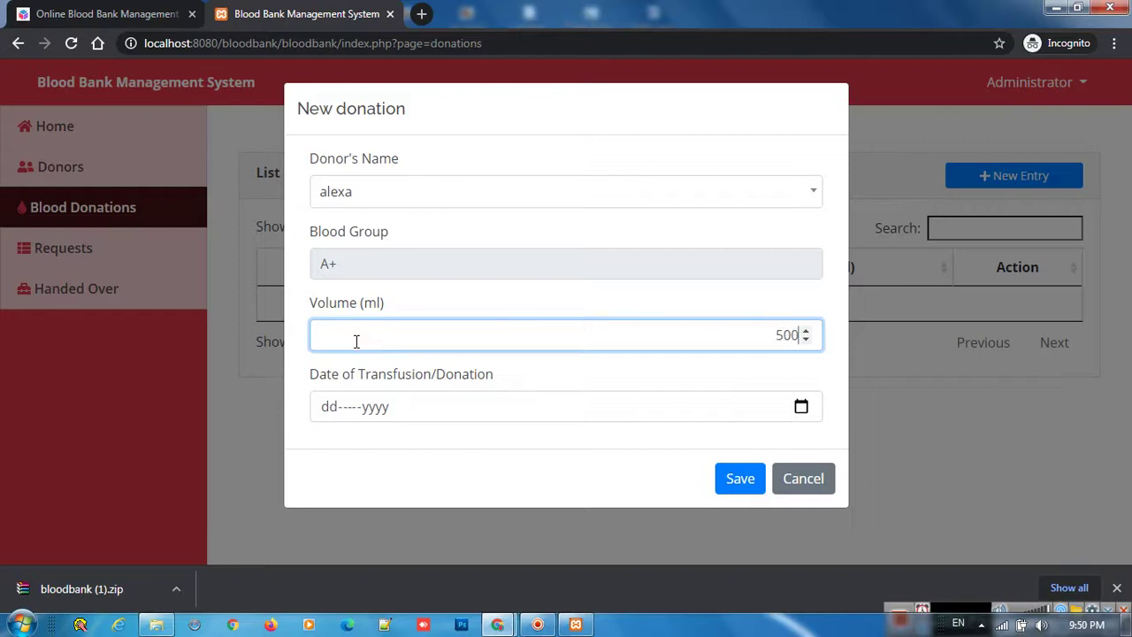
left_click(385, 407)
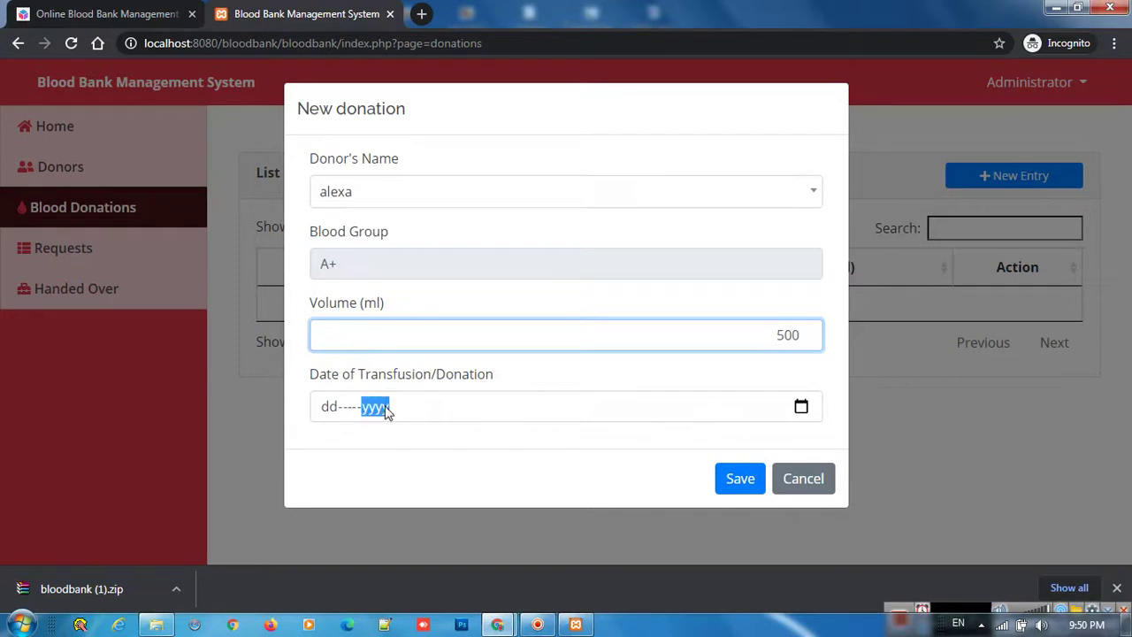
left_click(801, 408)
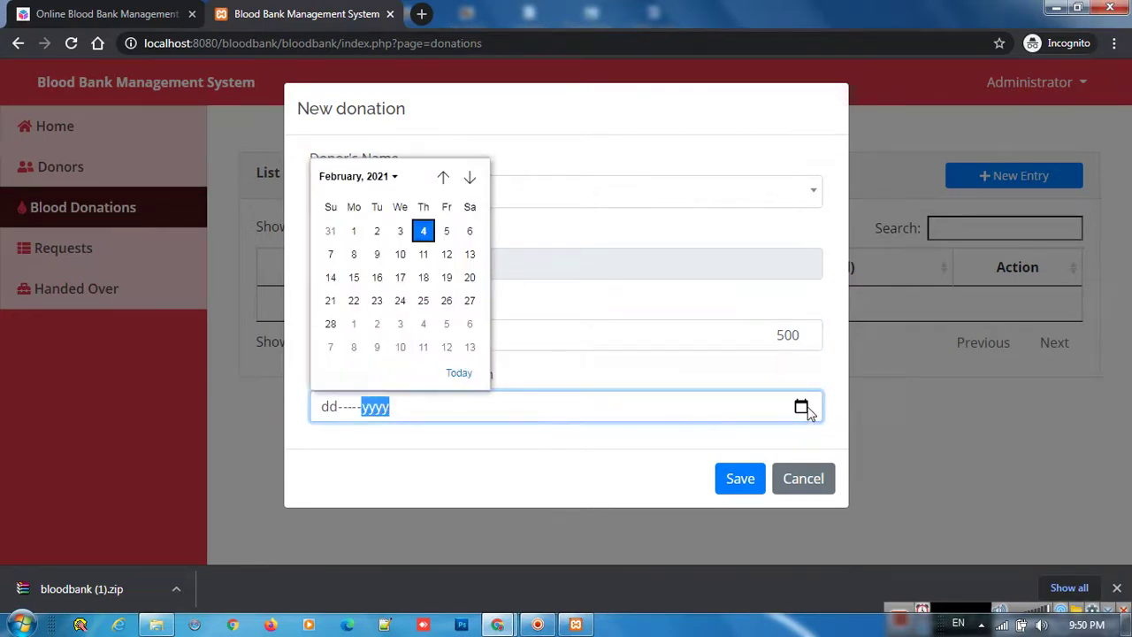
left_click(425, 231)
left_click(742, 482)
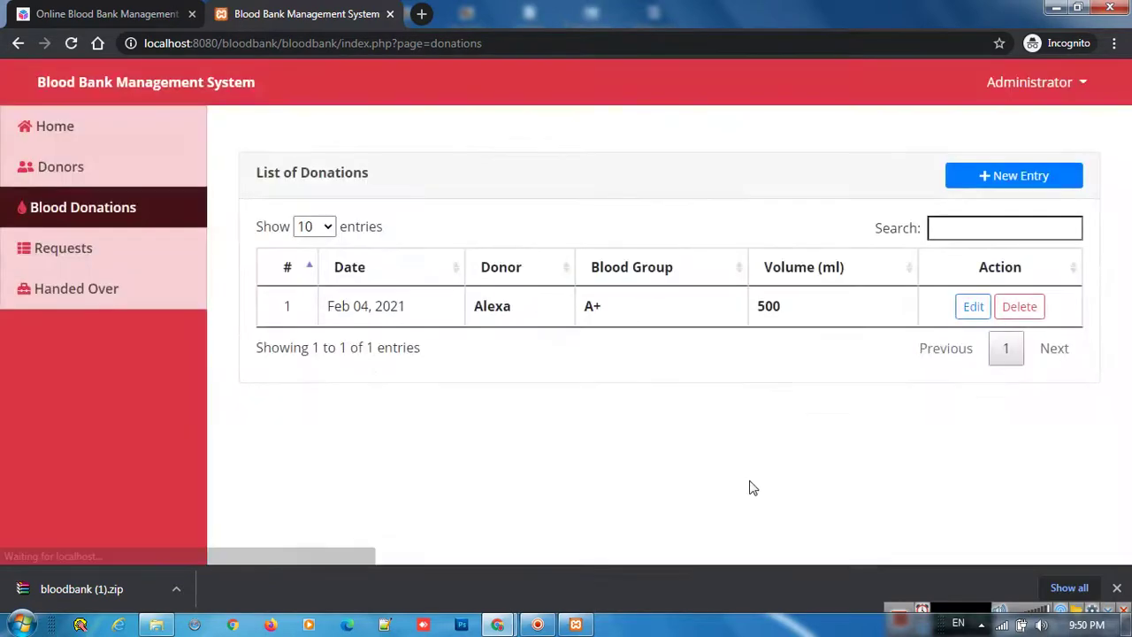
- Open the new donation's edit form, close it unchanged, and go to Requests
left_click(973, 310)
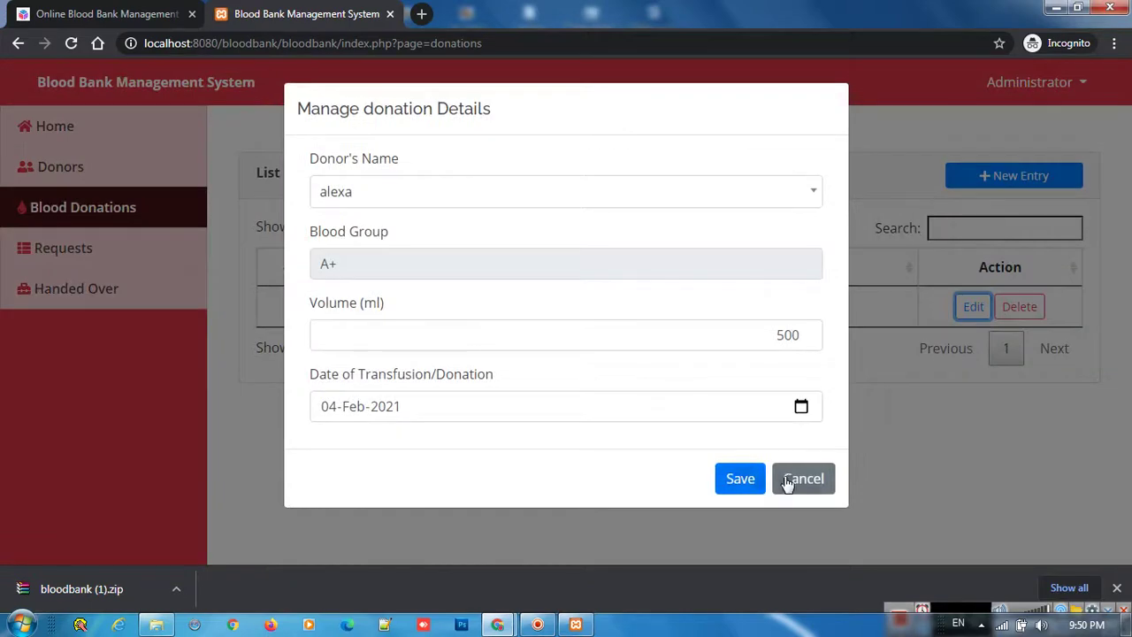
left_click(787, 482)
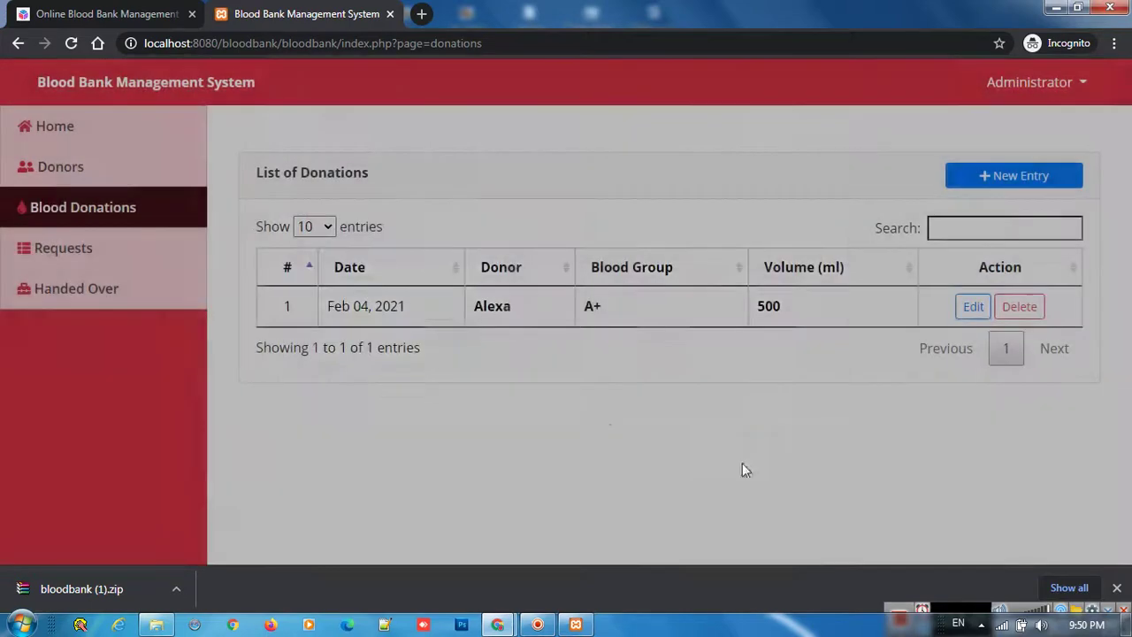
left_click(89, 251)
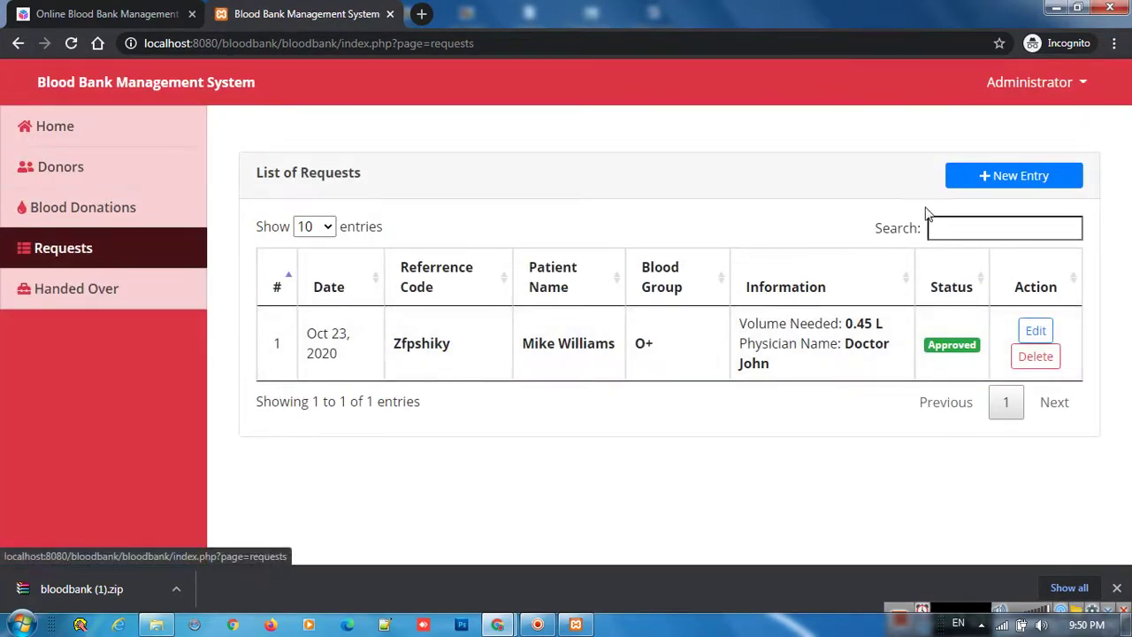
- Start a new blood request with the patient's full name and blood group A+, noting 0.5 L available
left_click(1014, 175)
left_click(432, 190)
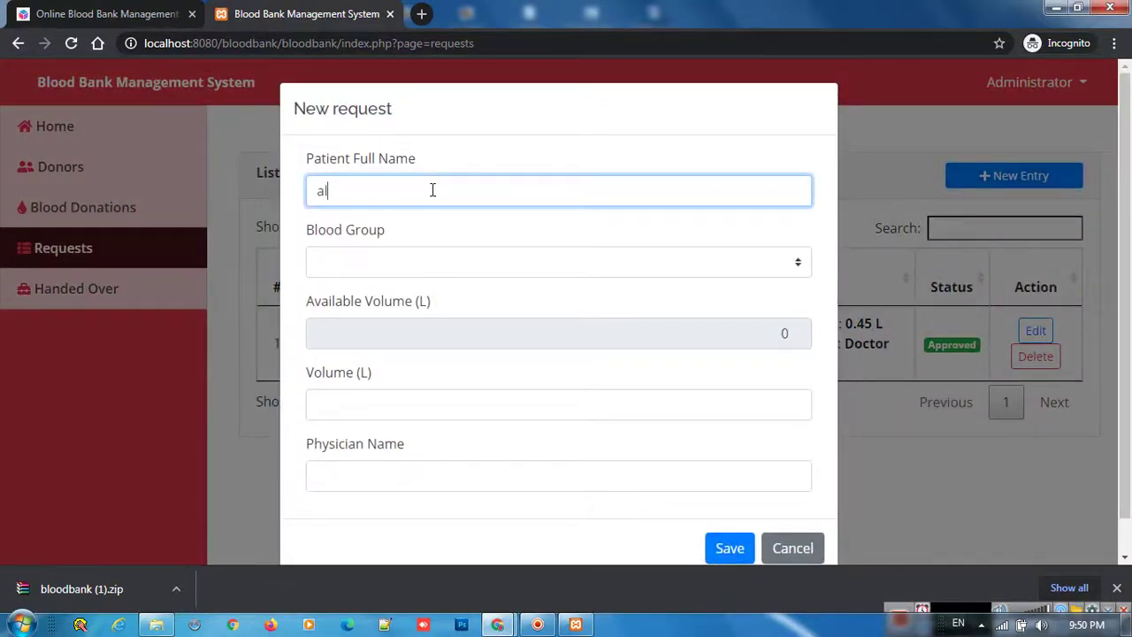
type("alexa kumar")
key("Tab")
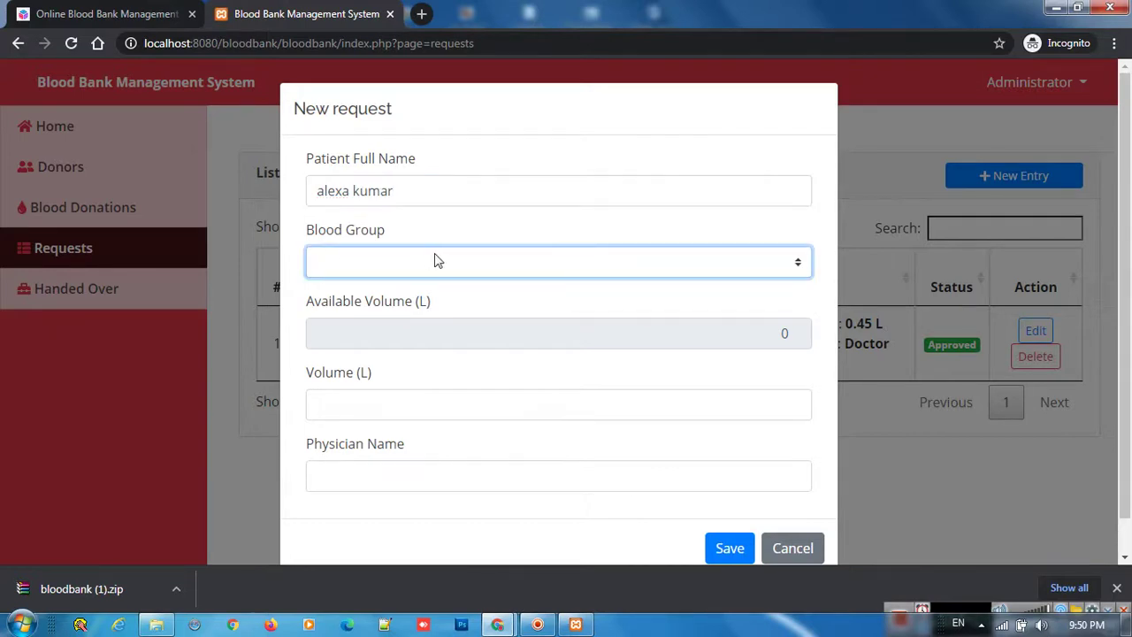
key("b")
left_click(364, 267)
left_click(330, 304)
left_click(386, 332)
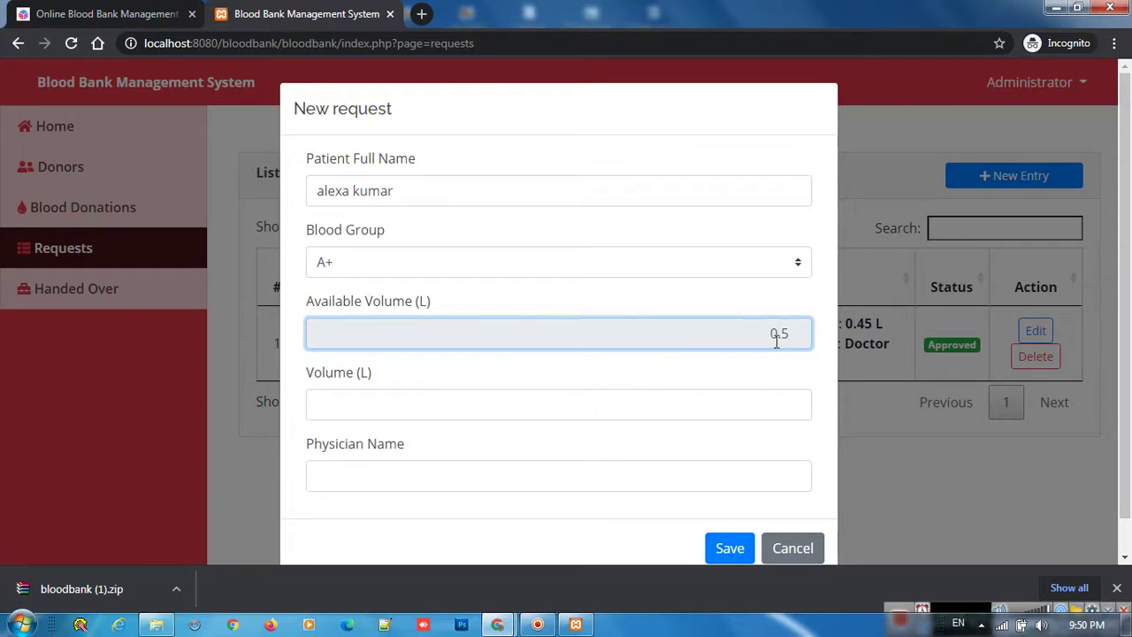
left_click_drag(791, 332, 773, 332)
- Enter a requested volume of 250 and the physician's name, then submit
left_click(359, 403)
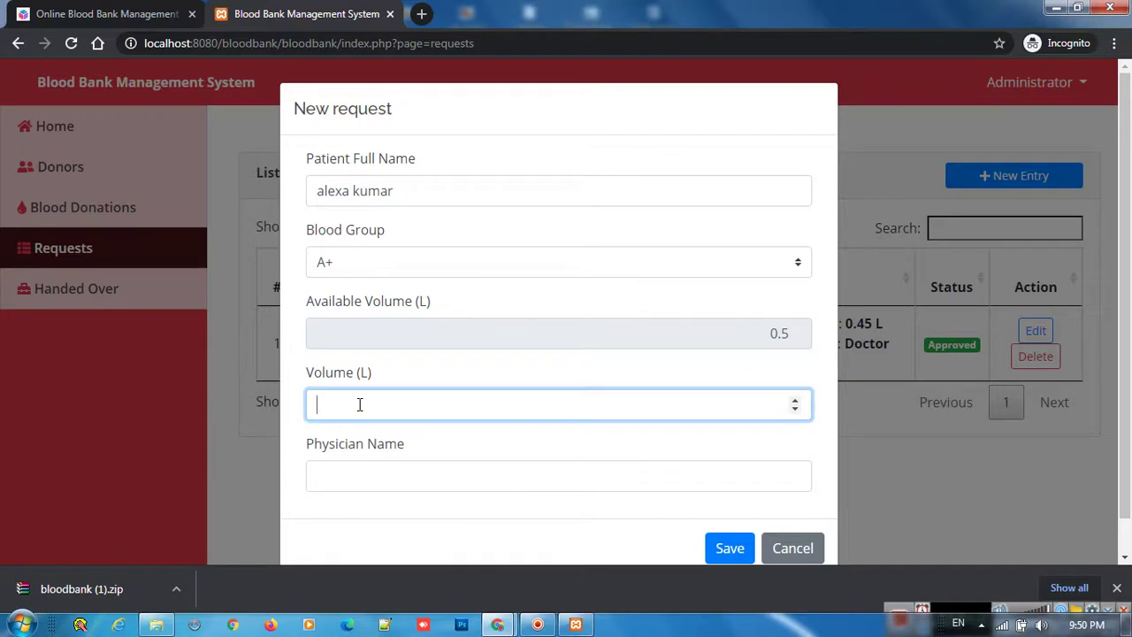
type("250")
left_click(365, 477)
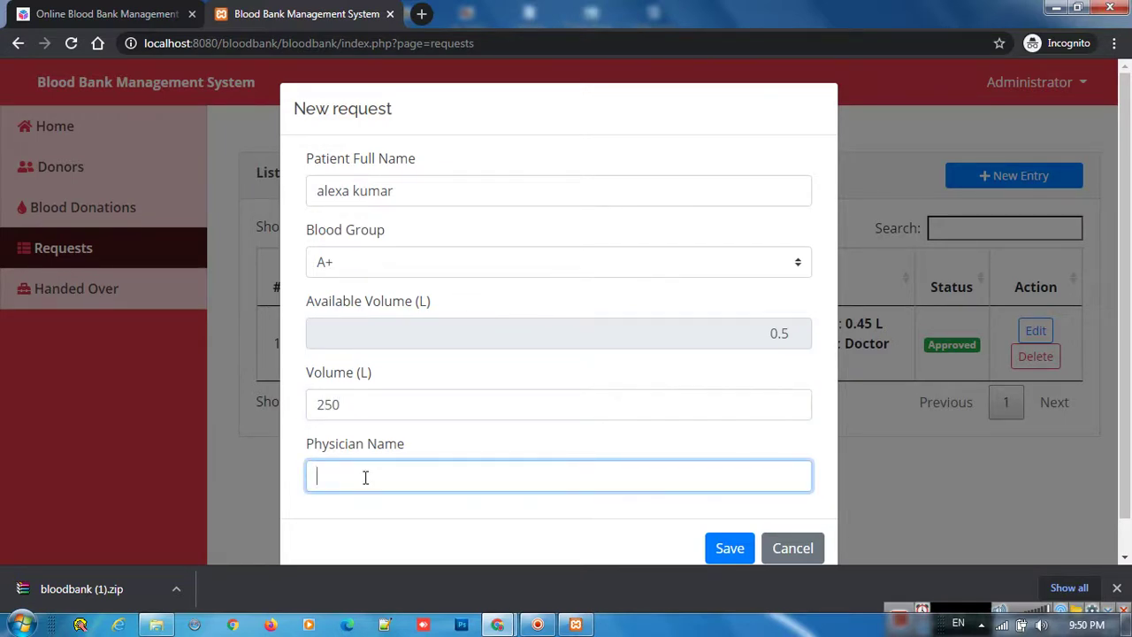
type("dk reaja")
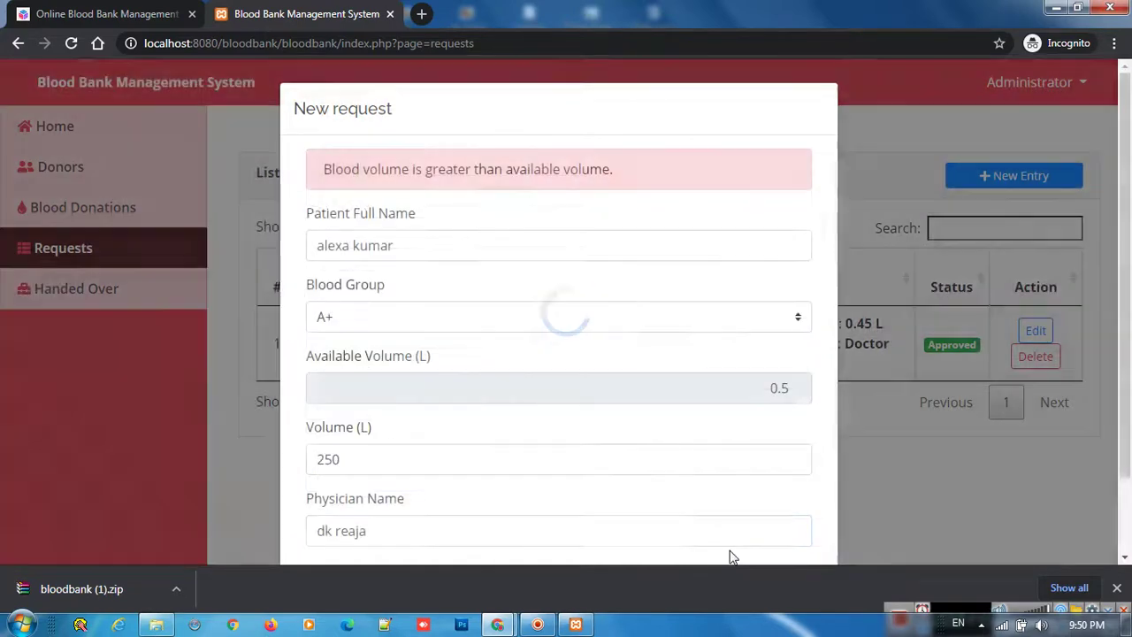
left_click(729, 548)
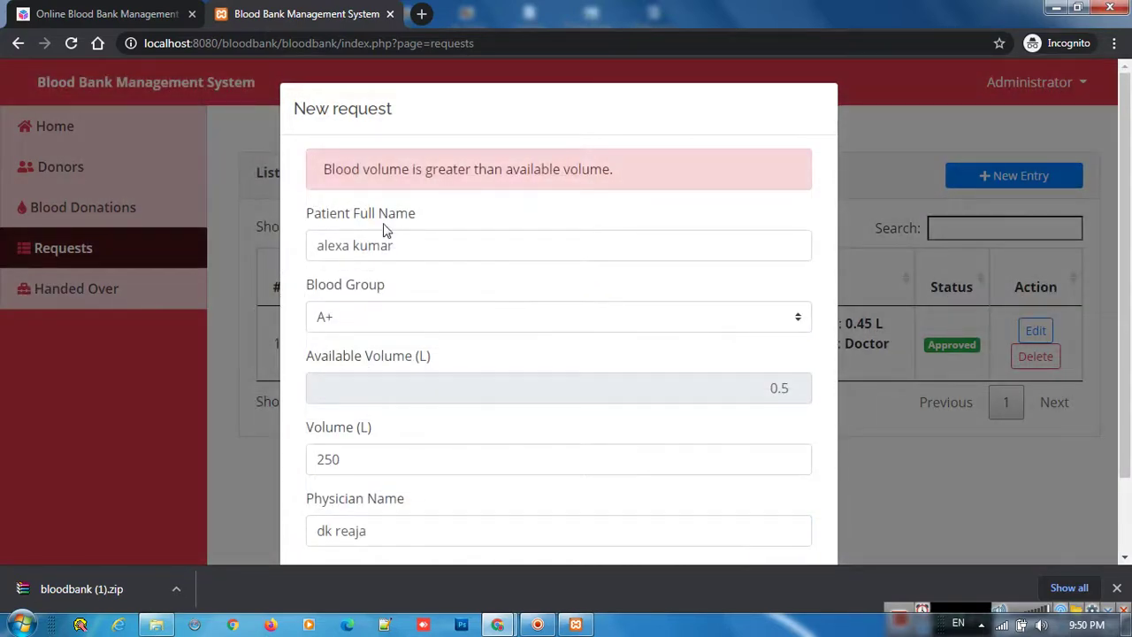
- Correct the requested volume to 0.25 and save the request
double_click(351, 460)
key("BackSpace")
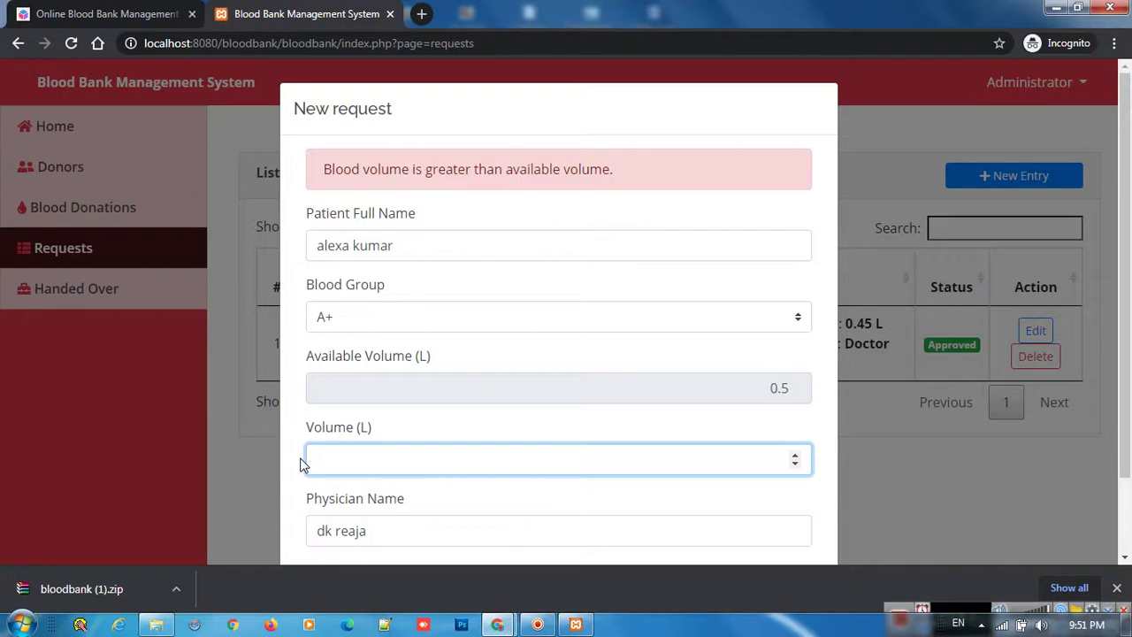
type(".25")
left_click(472, 509)
scroll(611, 490, "down", 2)
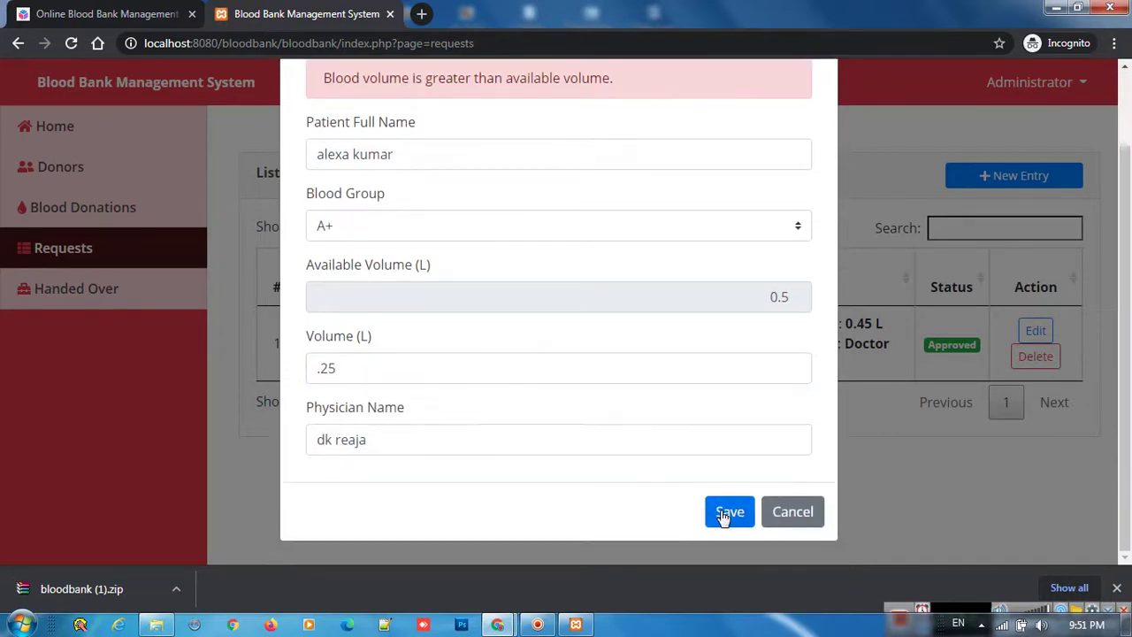
left_click(727, 512)
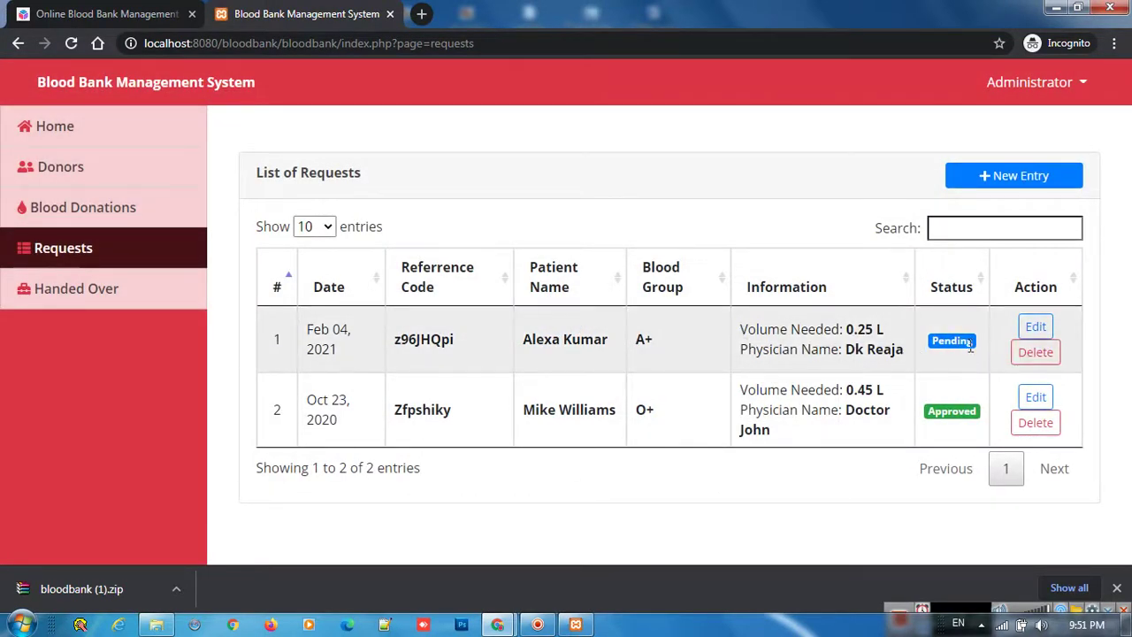
- Change the new request's status to Approved and save it
left_click(1030, 328)
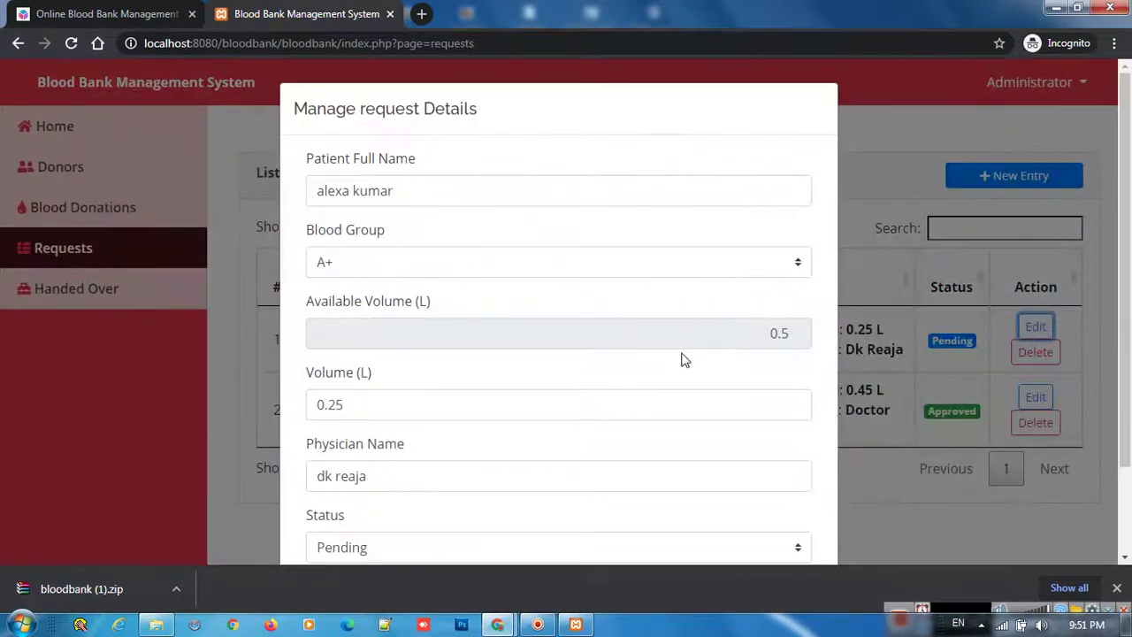
scroll(683, 358, "down", 2)
left_click(663, 440)
left_click(475, 486)
left_click(722, 511)
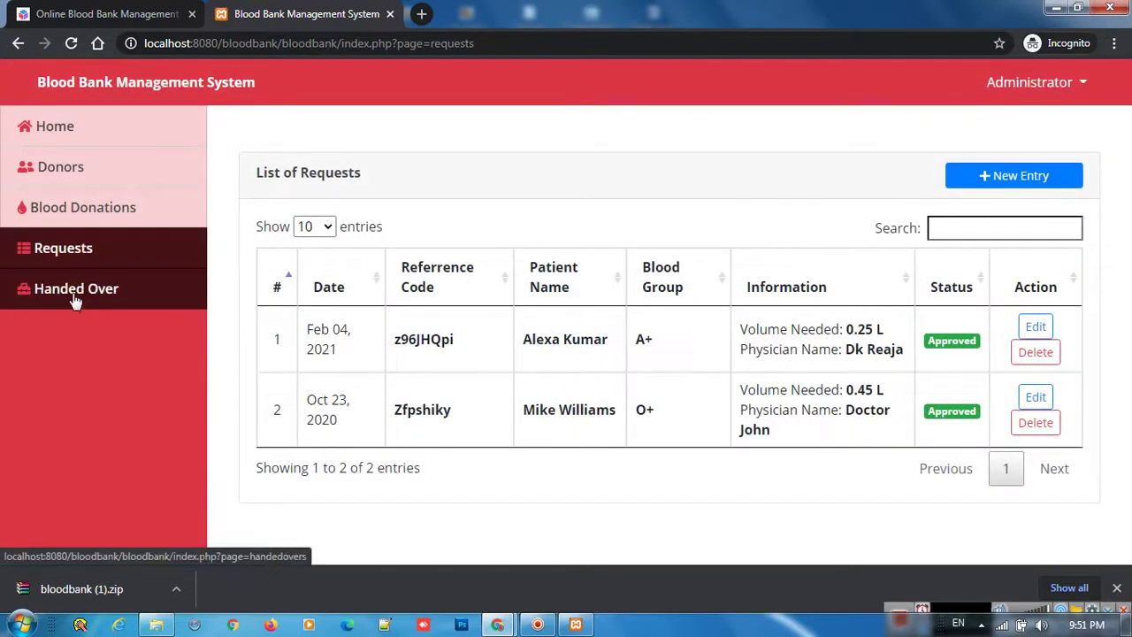
left_click(76, 297)
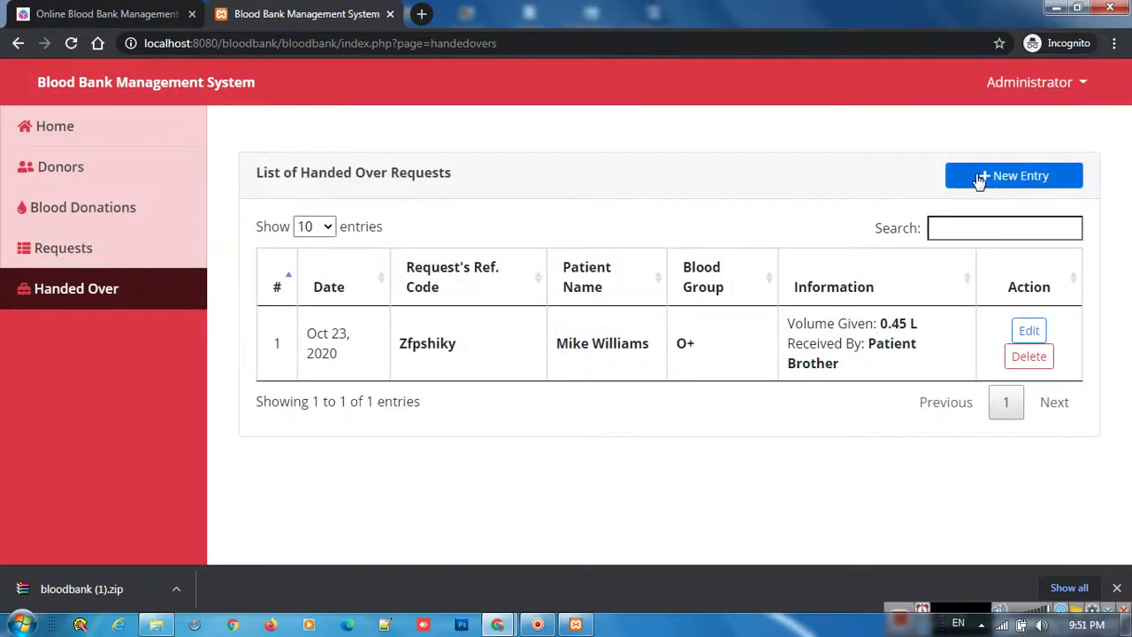
- Cancel a started handover and review the first request's details, closing them unchanged
left_click(980, 179)
left_click(352, 195)
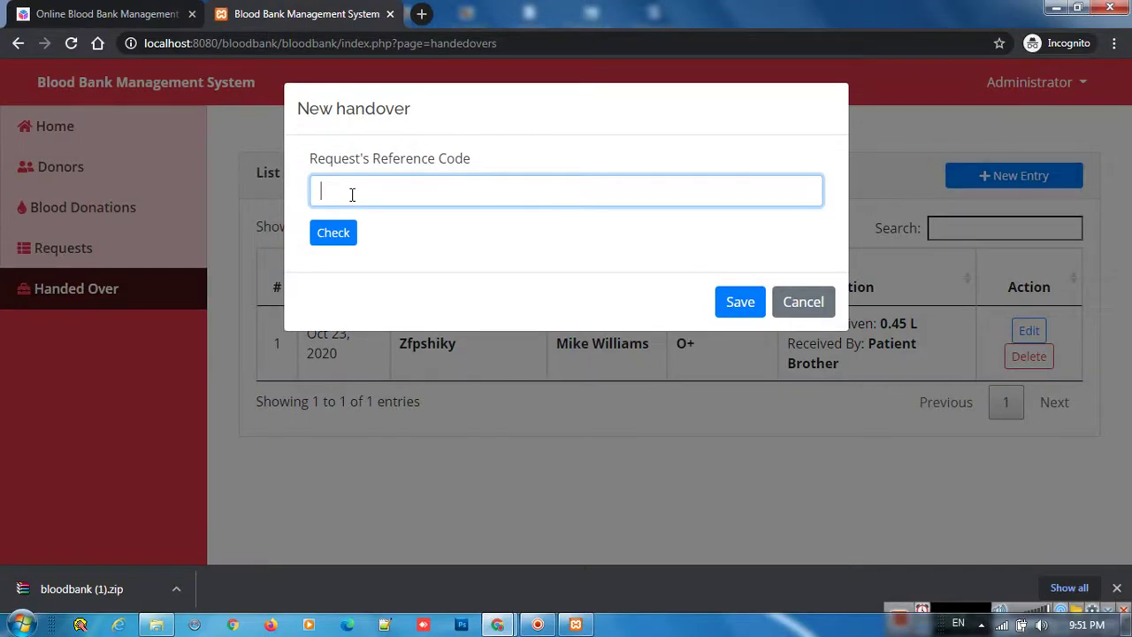
left_click(792, 311)
left_click(95, 265)
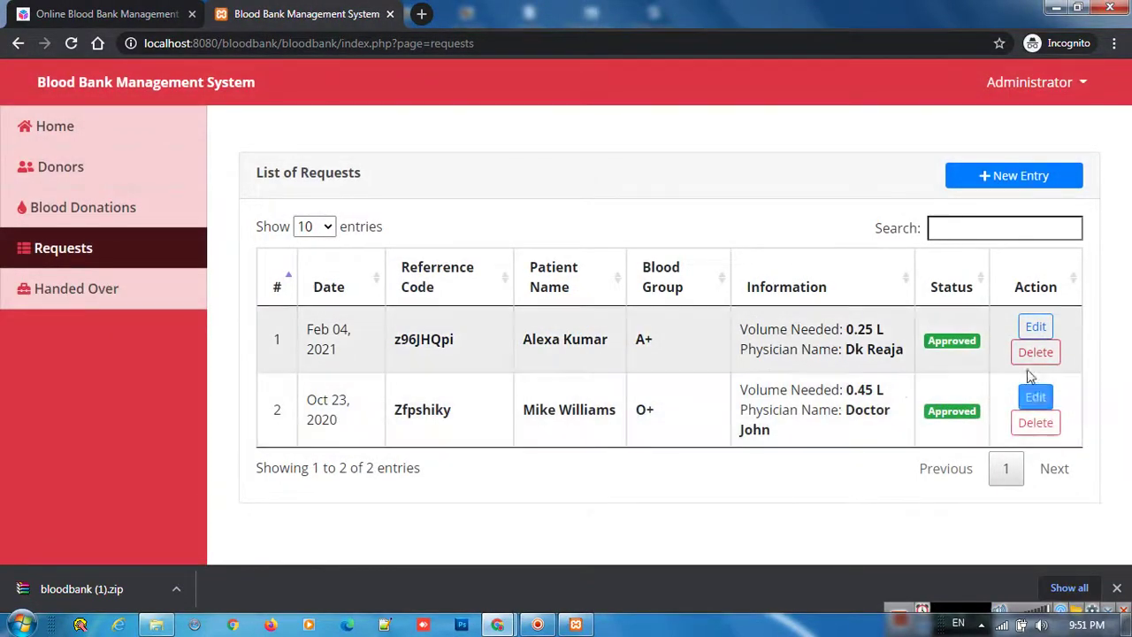
left_click(1028, 331)
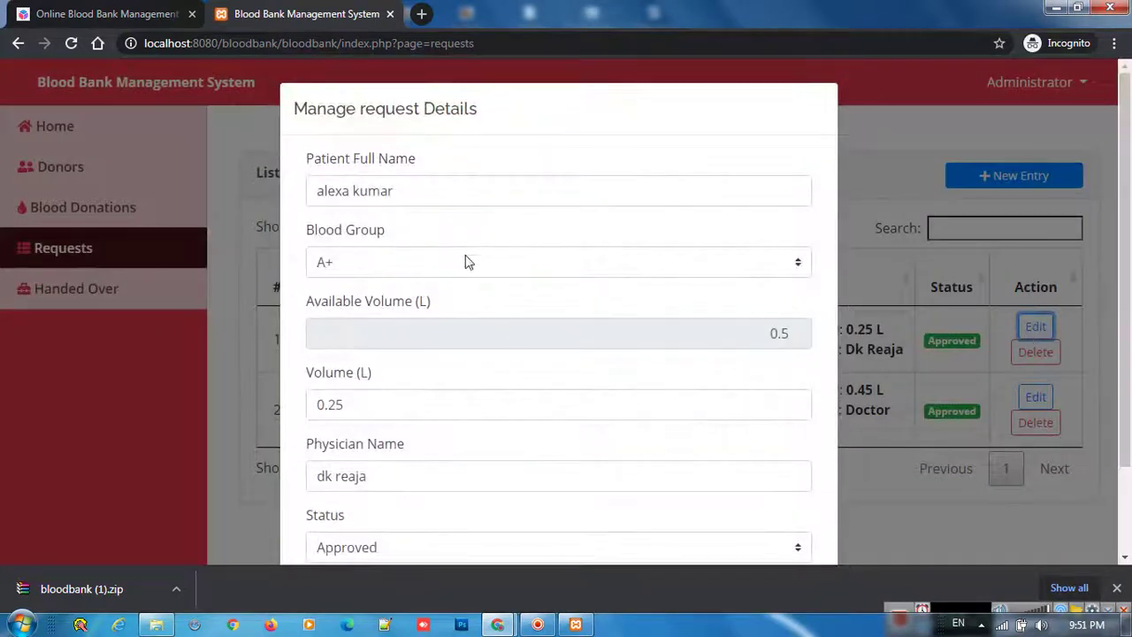
scroll(486, 314, "down", 2)
left_click(789, 514)
left_click(76, 288)
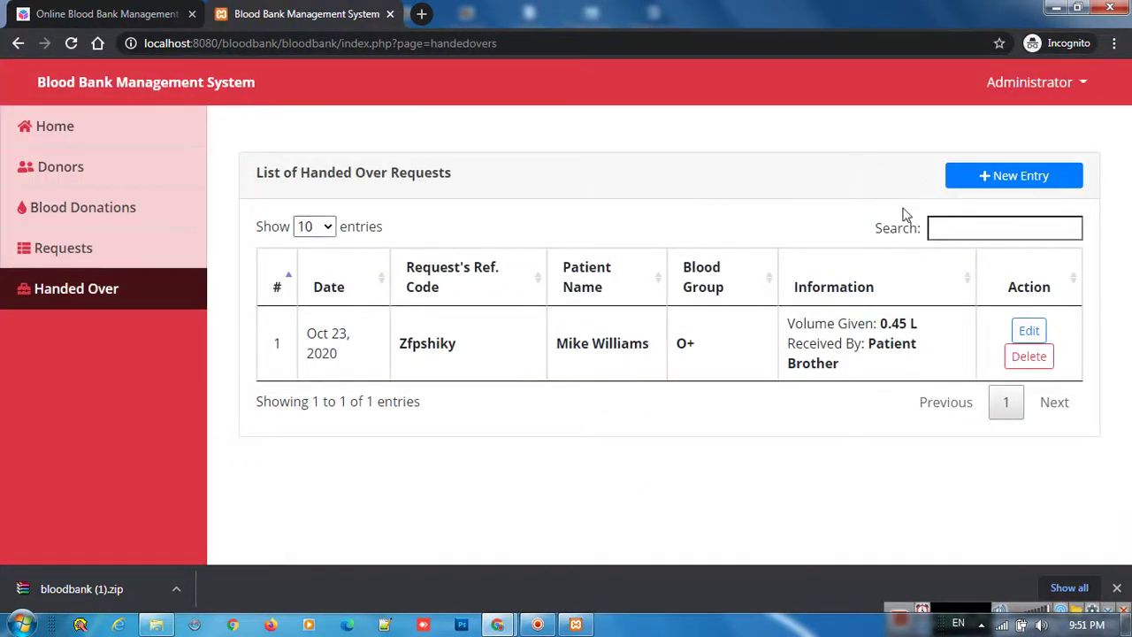
- Save a new handover with reference code 123, then open the Donors list
left_click(952, 185)
left_click(348, 196)
type("123")
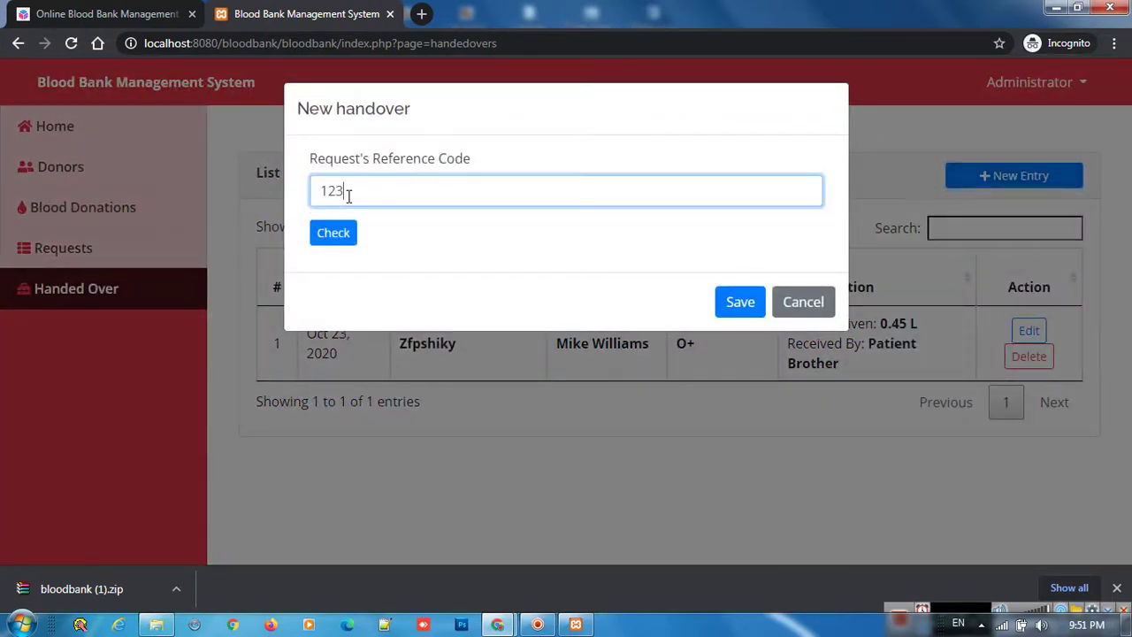
left_click(751, 301)
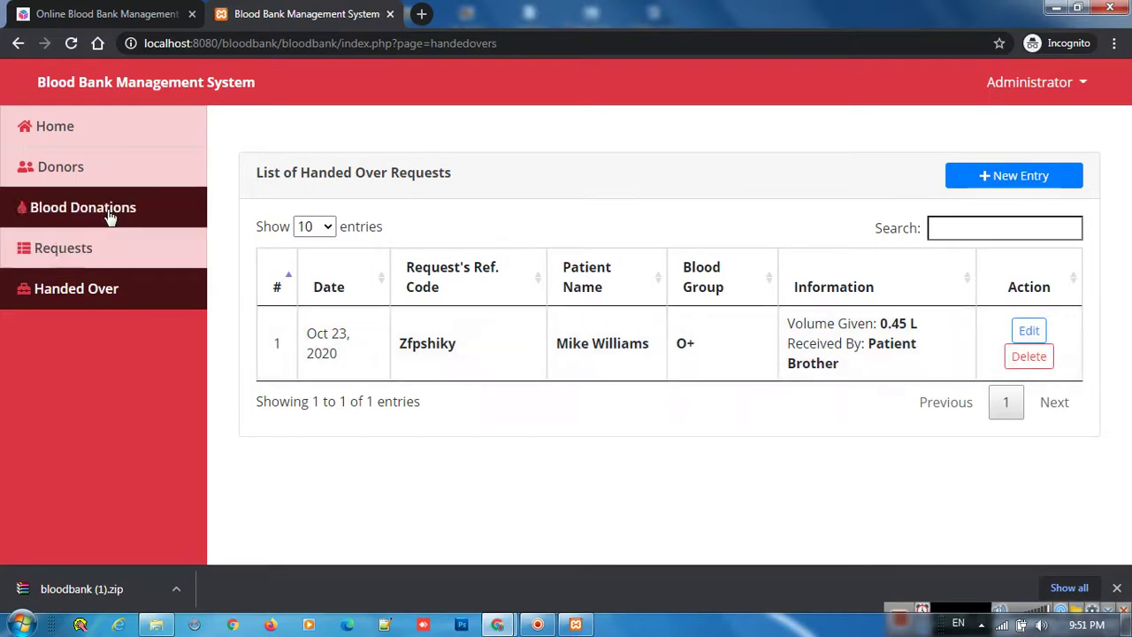
left_click(92, 173)
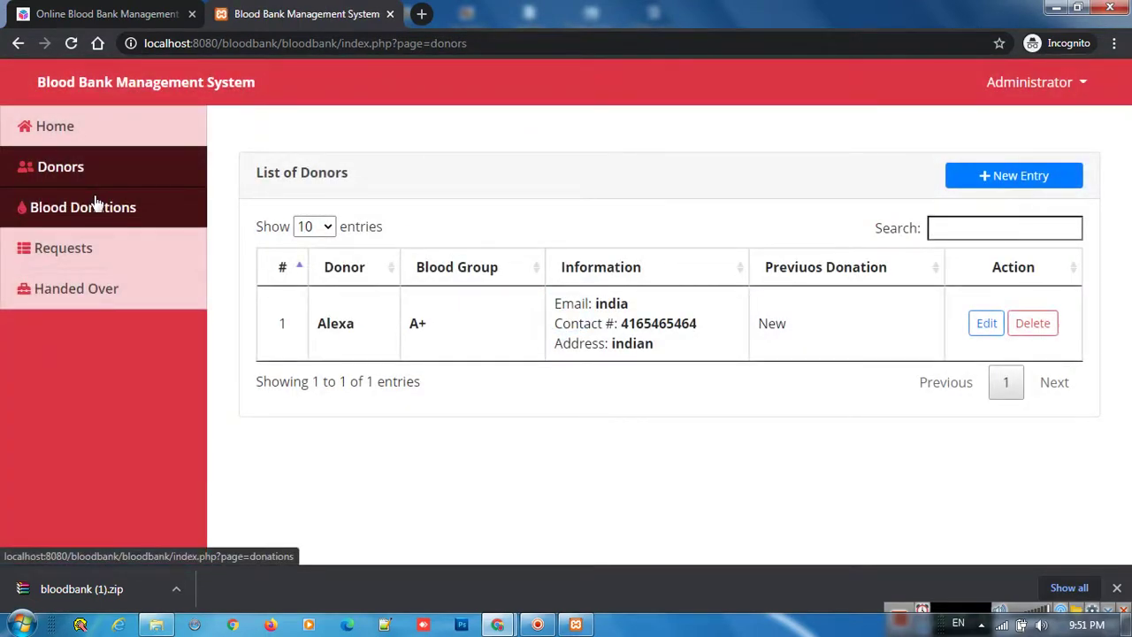
- Review the Blood Donations and Requests lists, opening and cancelling the first request's edit form
left_click(97, 202)
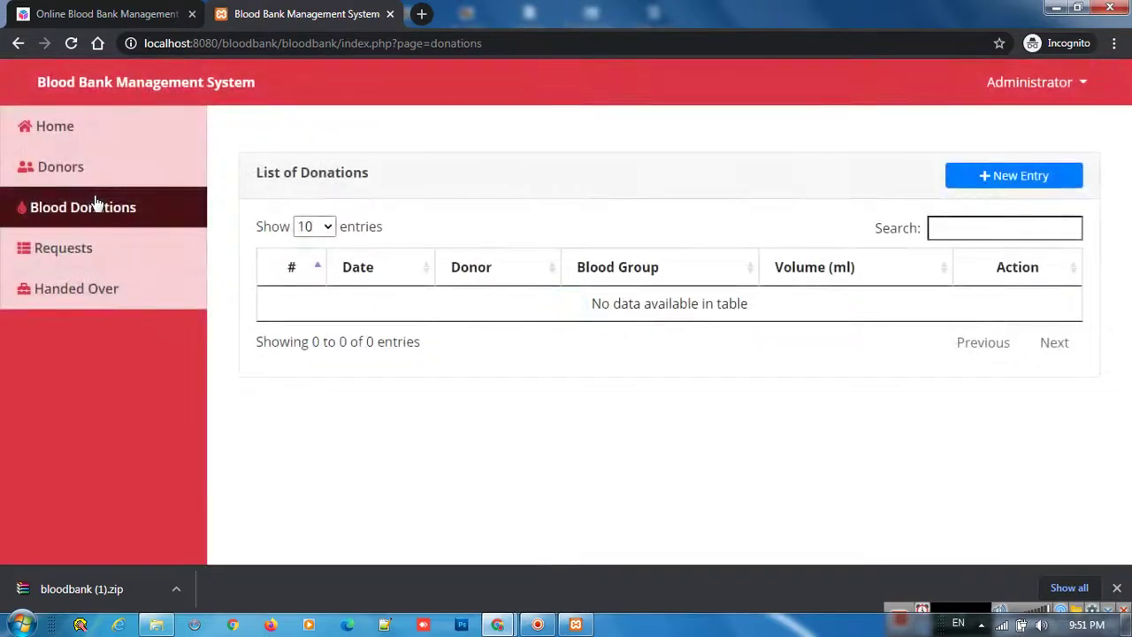
left_click(84, 251)
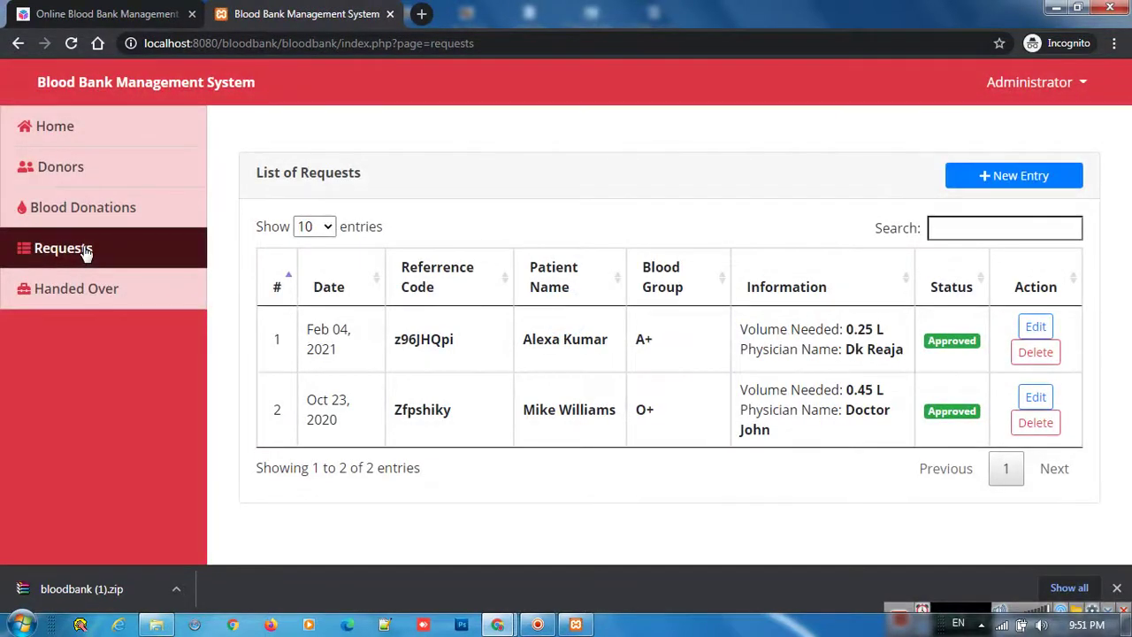
left_click(1036, 326)
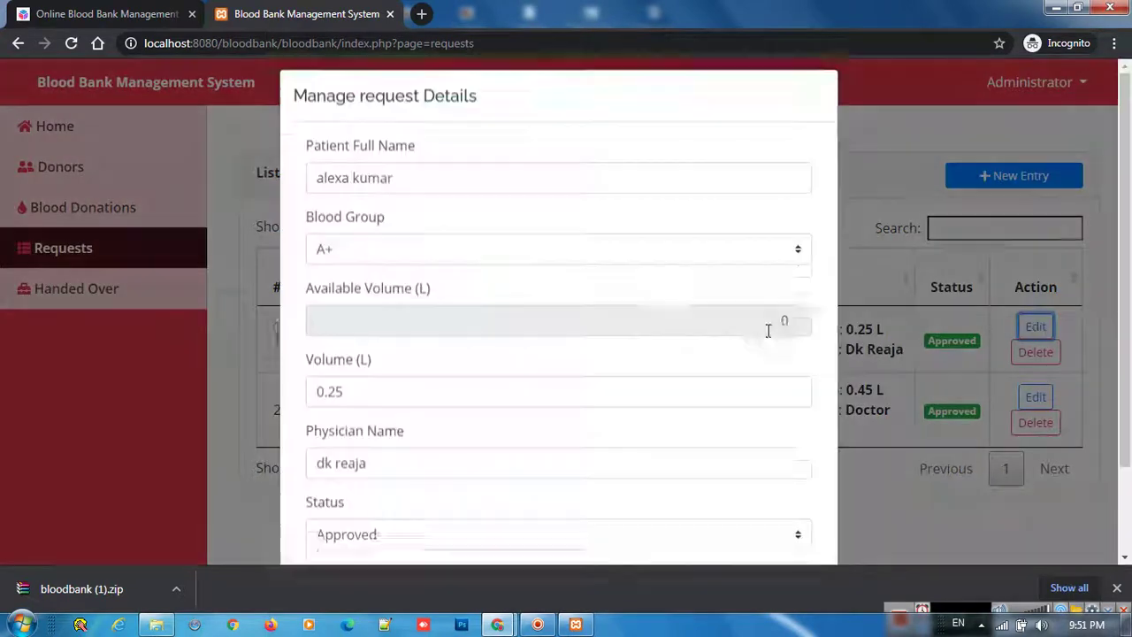
left_click(813, 510)
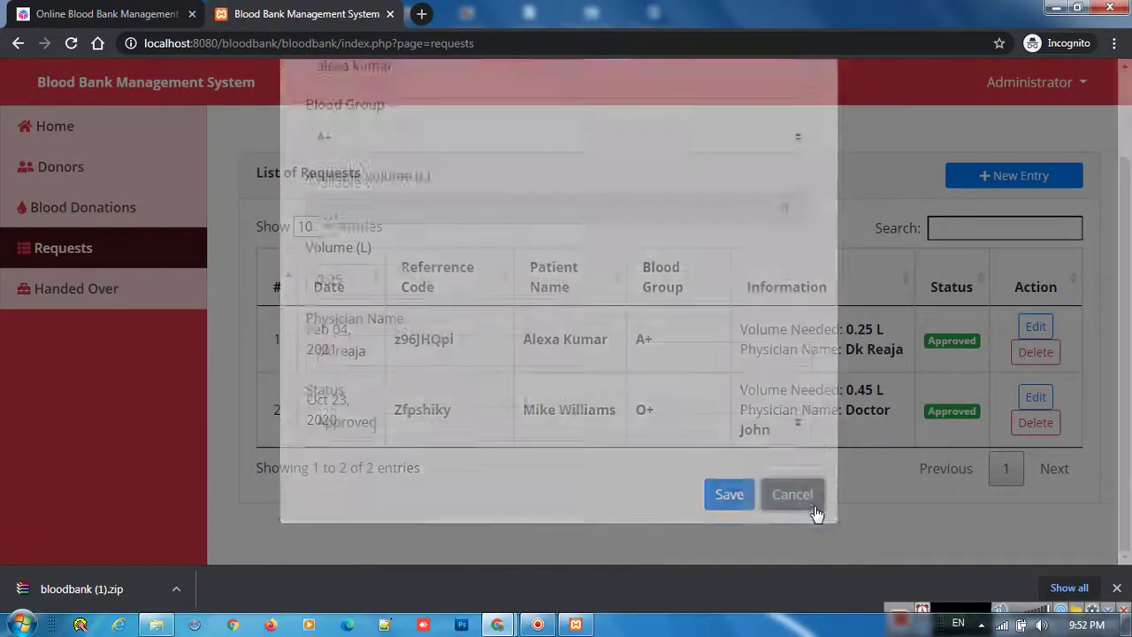
- Check the Handed Over list, dismiss Chrome's download bar, and return to the Home dashboard
left_click(93, 296)
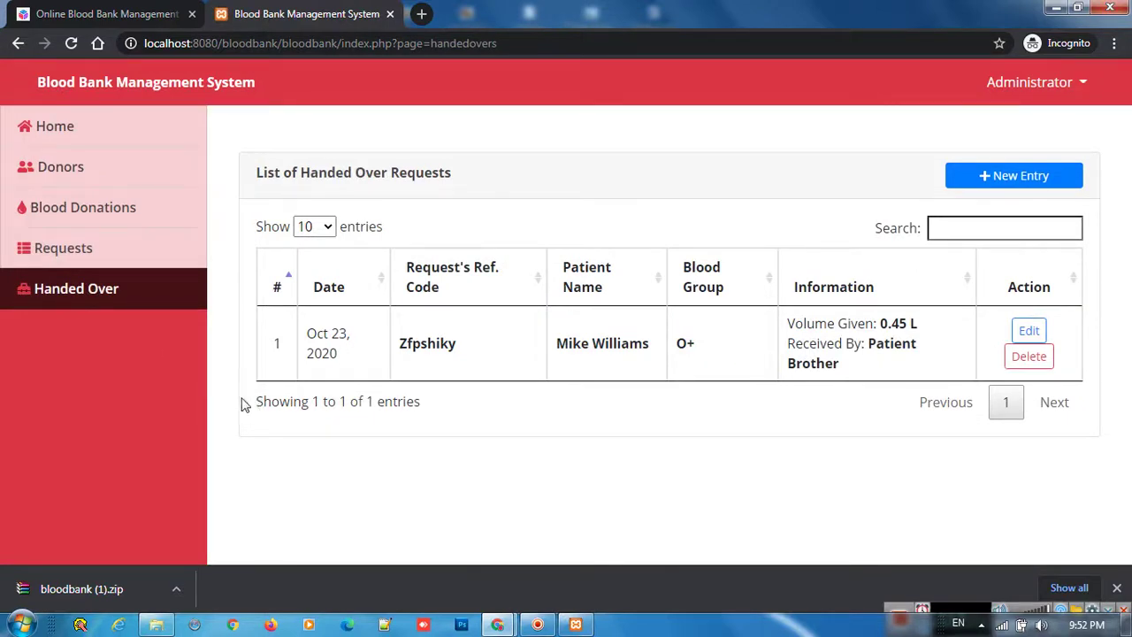
left_click(1117, 588)
left_click(80, 145)
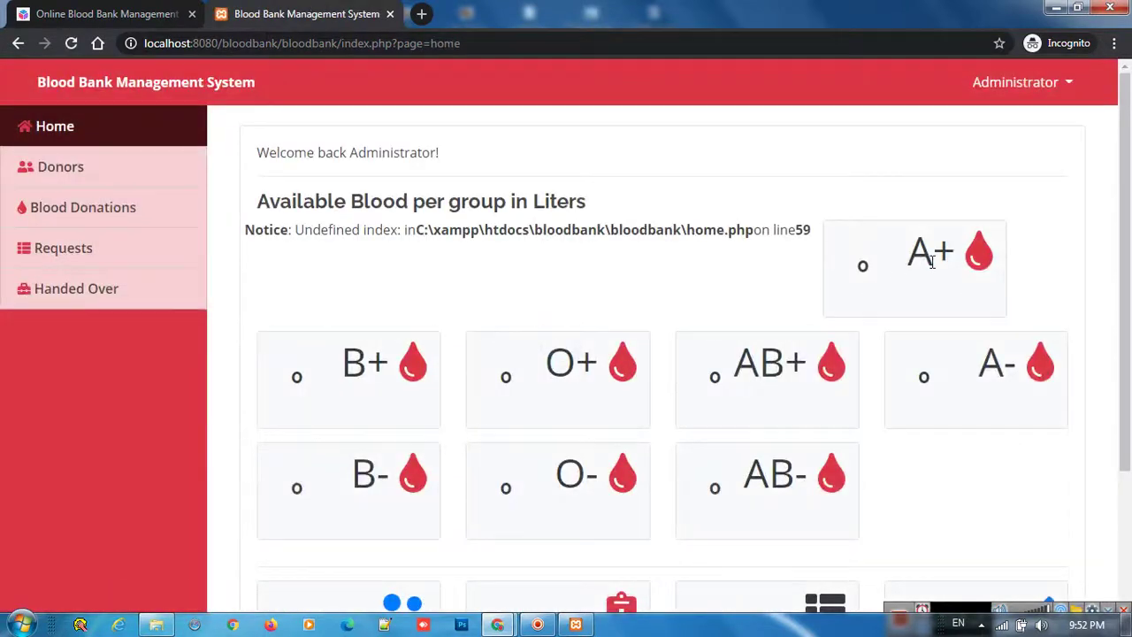
- Scroll down to the dashboard totals, launch Notepad via Win+R, then bring Chrome back to the front
scroll(659, 491, "down", 2)
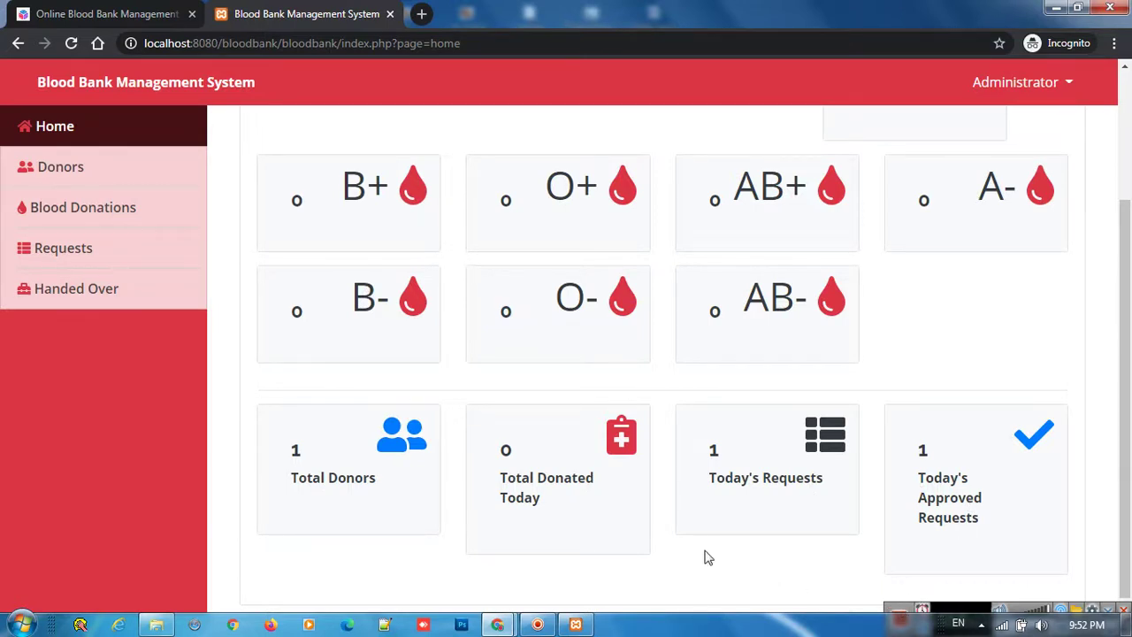
key("super+r")
type("notepad")
key("Return")
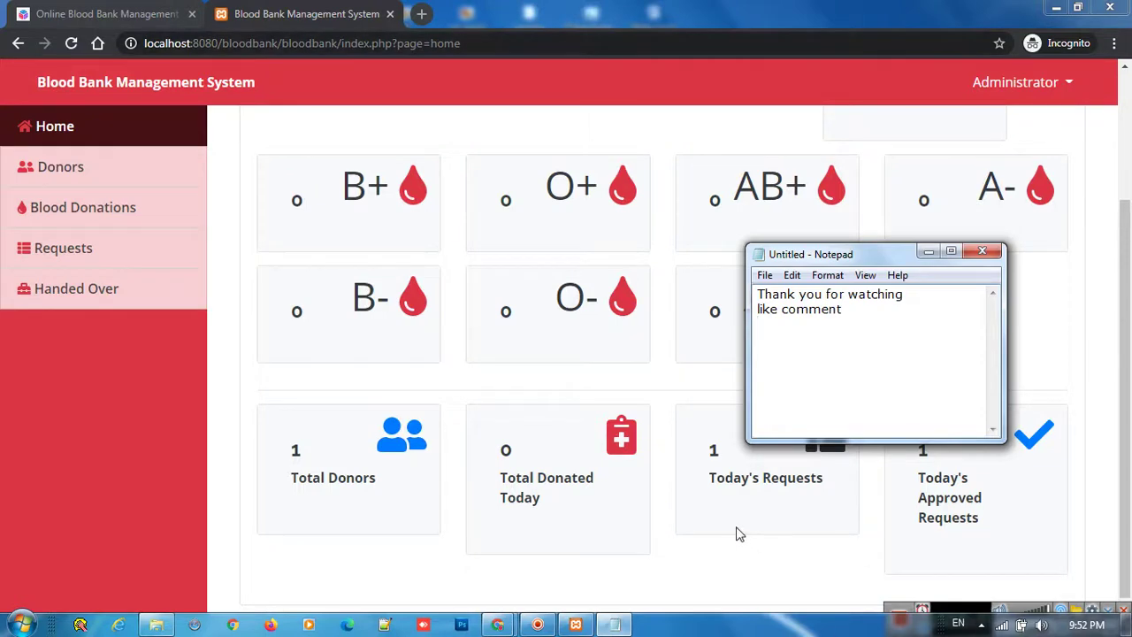
left_click(739, 533)
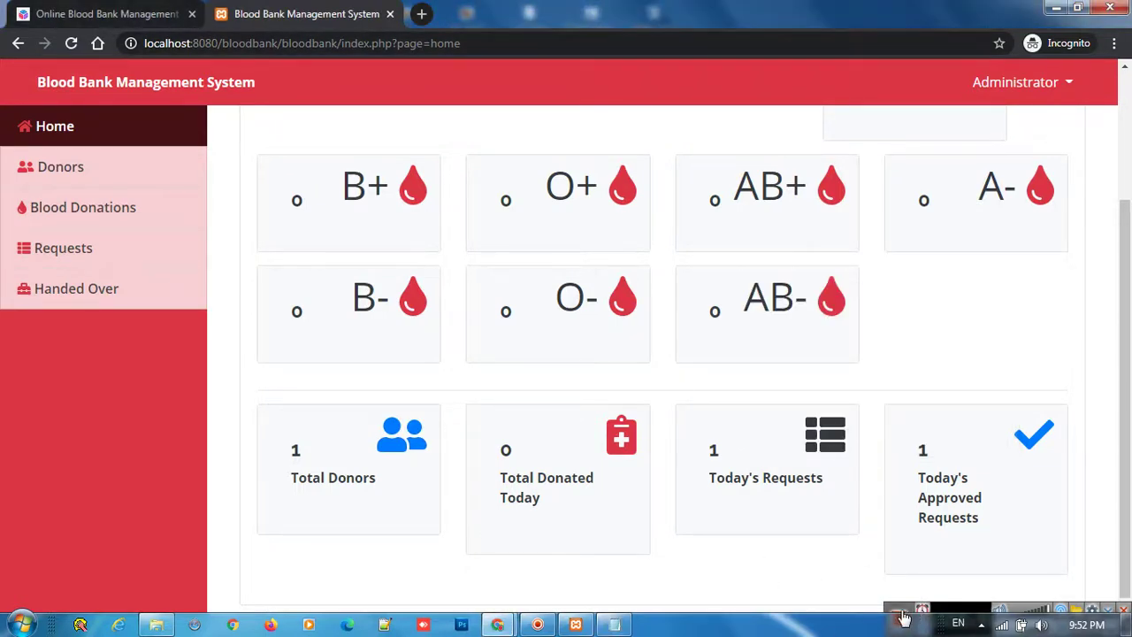
- Switch to the trickcode.in 'Online Blood Bank Management System Project In Php Source Code' article, select its title, and scroll to FreeSourcecode
mouse_move(503, 623)
left_click(433, 551)
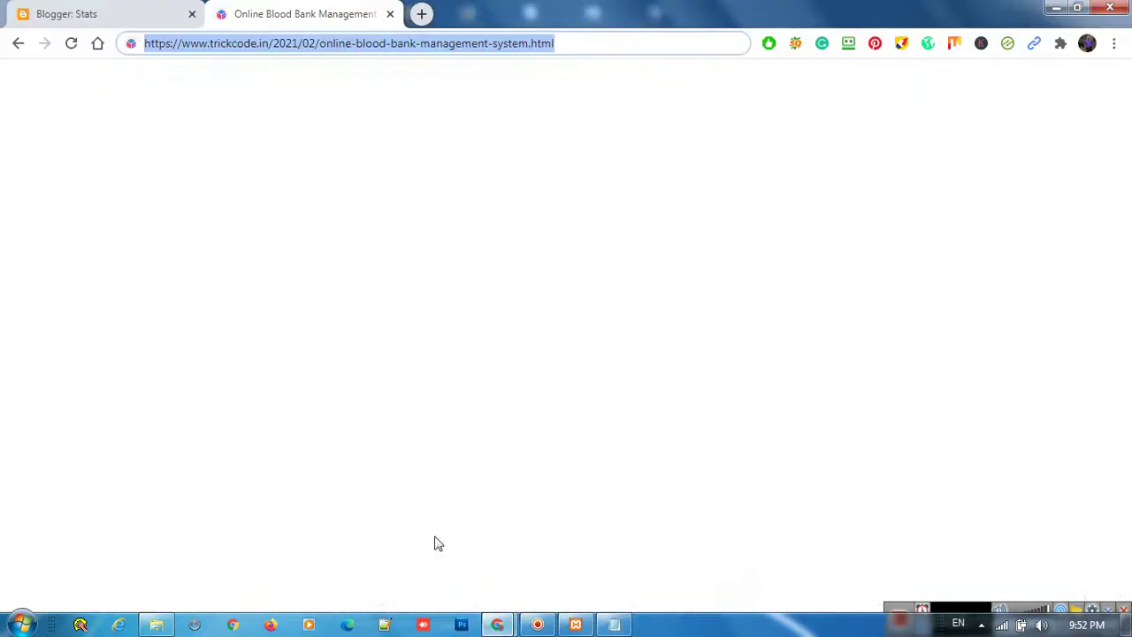
scroll(446, 447, "up", 10)
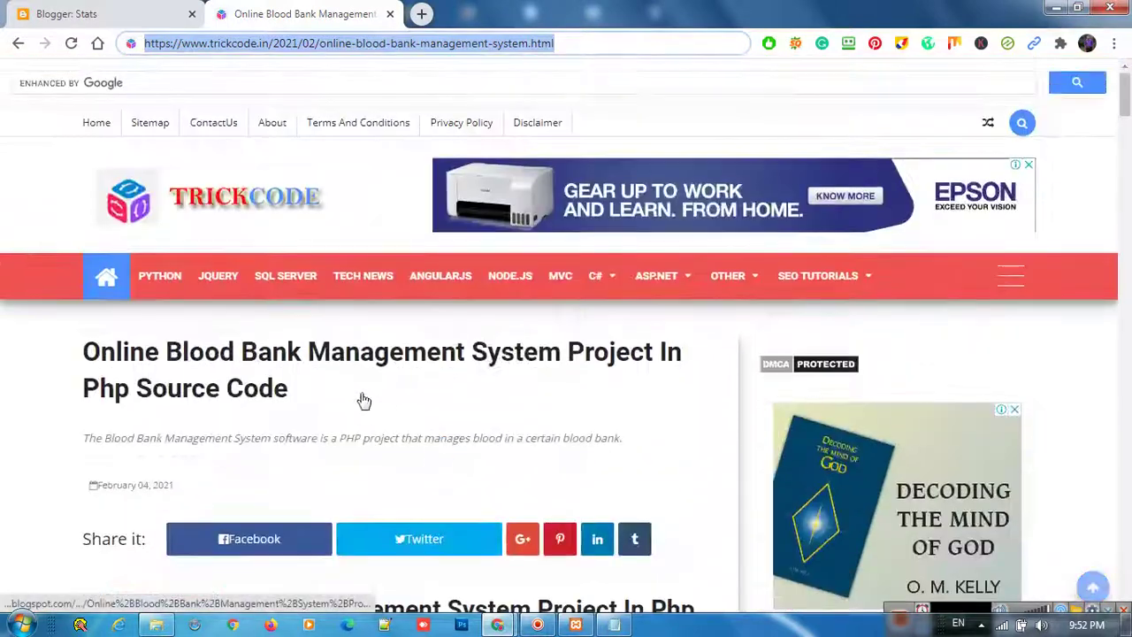
left_click_drag(297, 397, 64, 363)
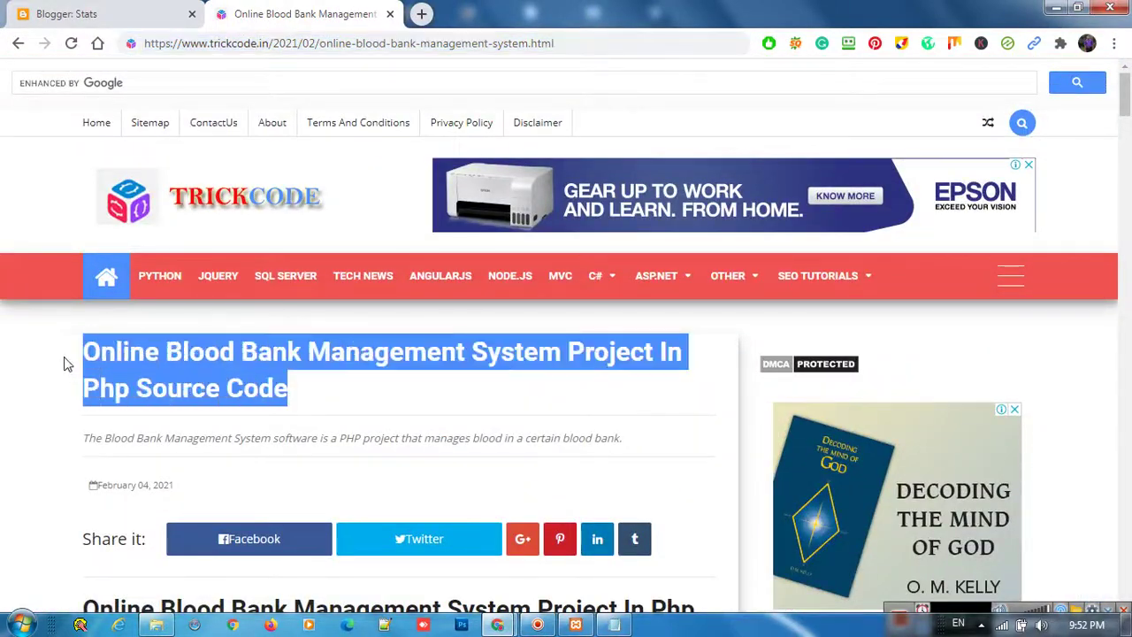
scroll(416, 429, "down", 20)
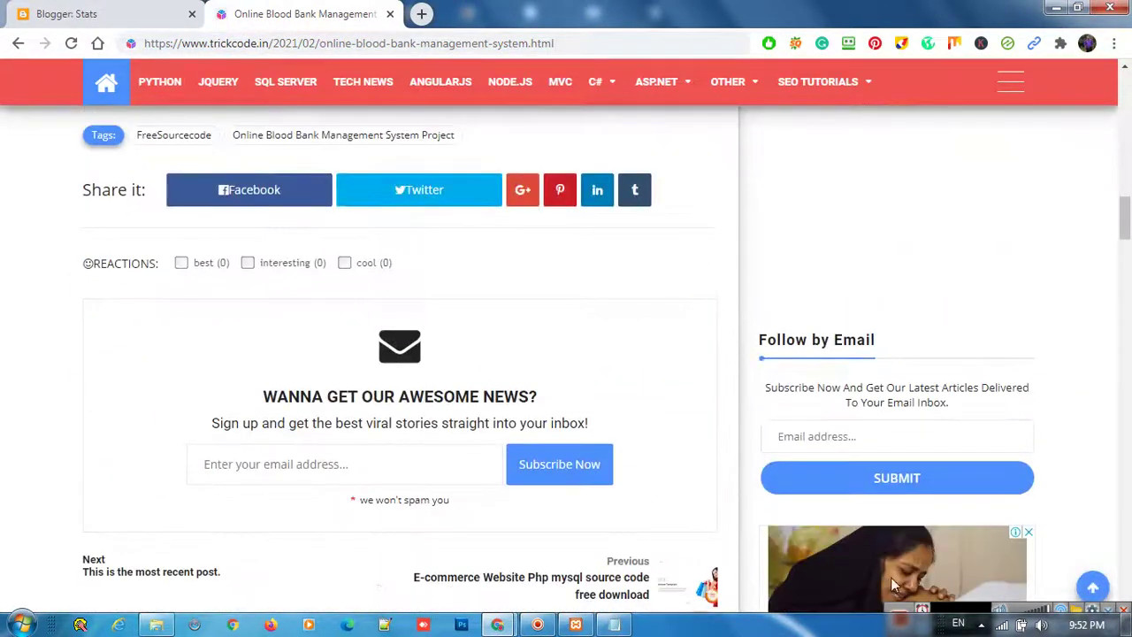
scroll(732, 520, "down", 5)
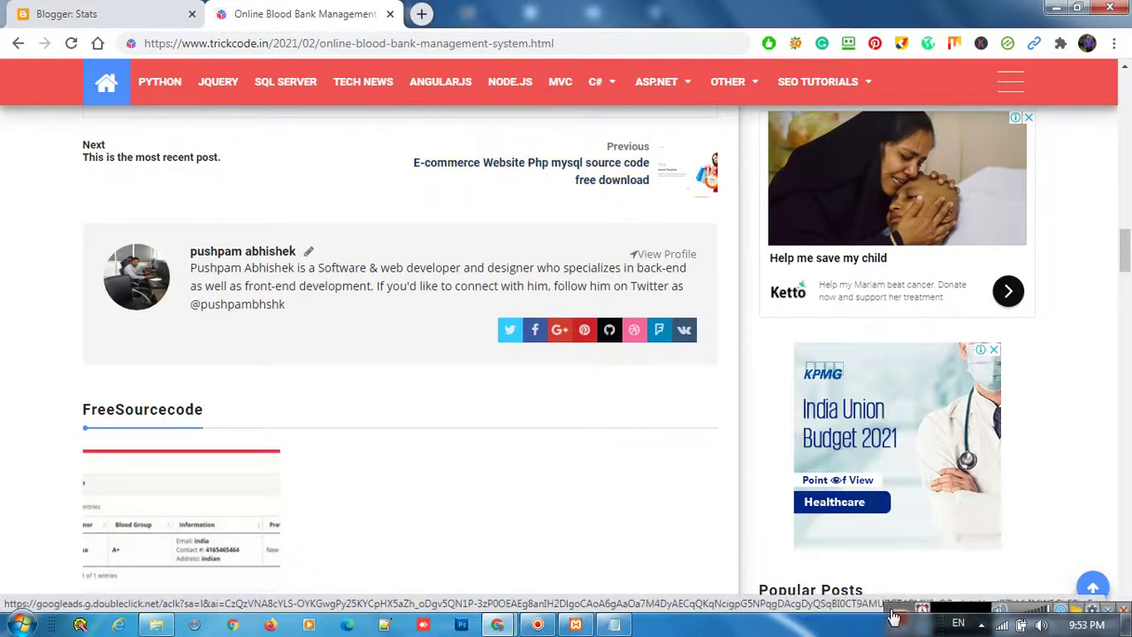
mouse_move(904, 612)
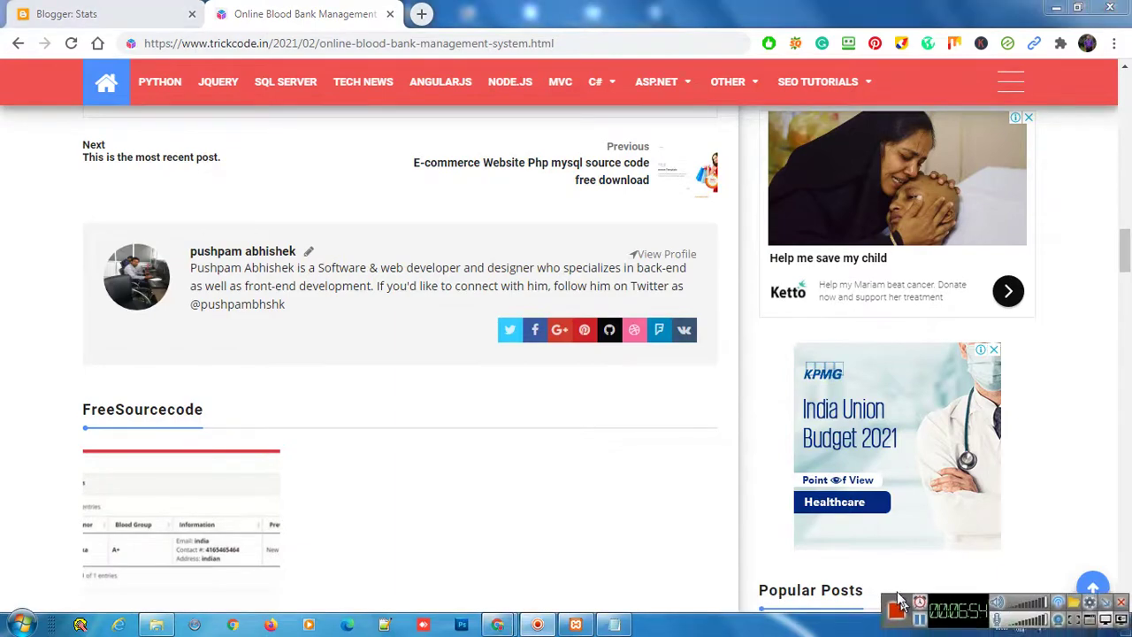